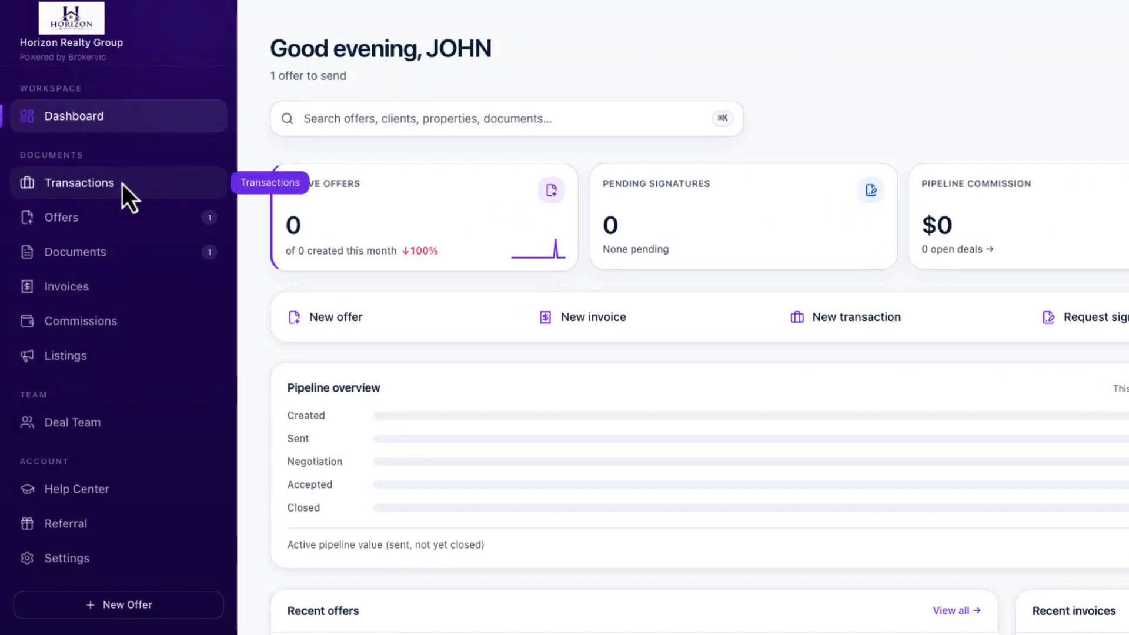
Go from the dashboard to the Transactions page in the left sidebar
left_click(111, 186)
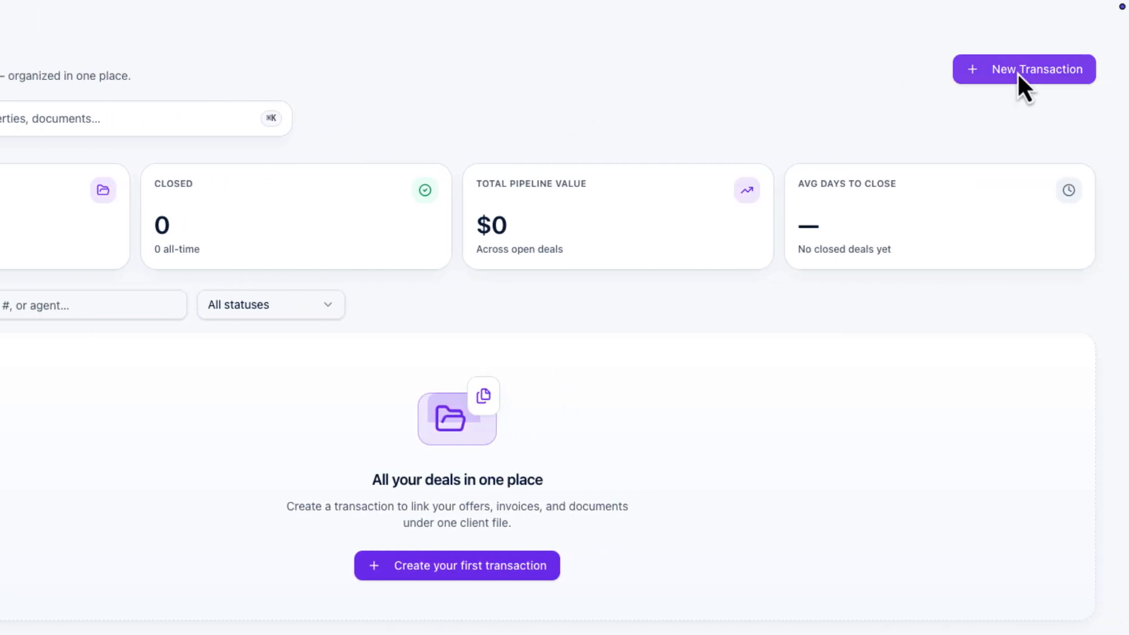
left_click(1018, 73)
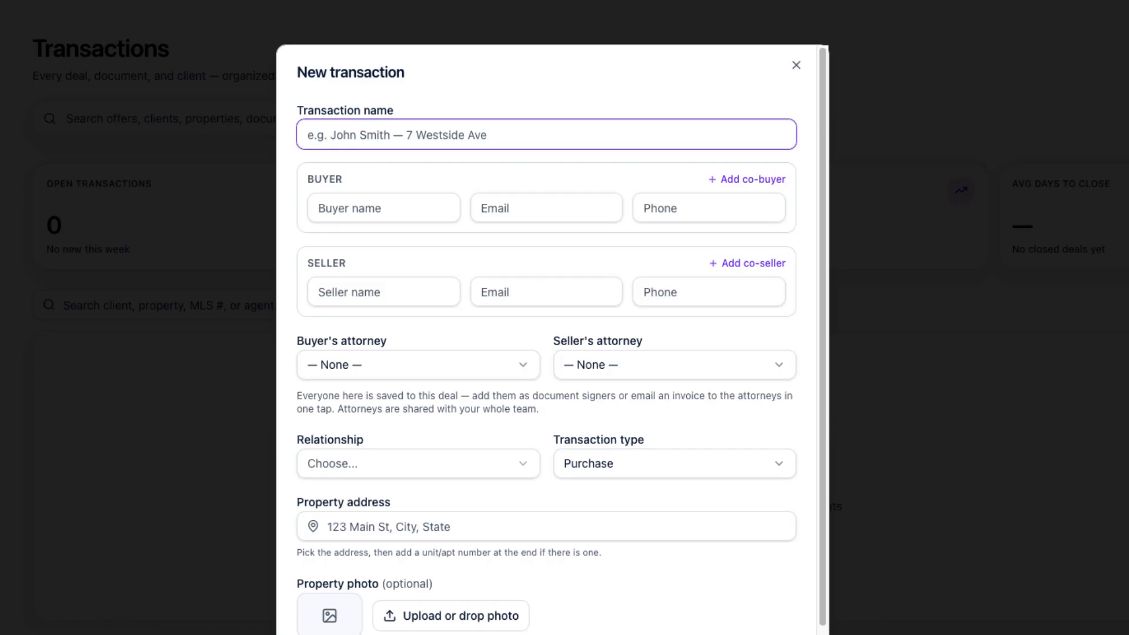
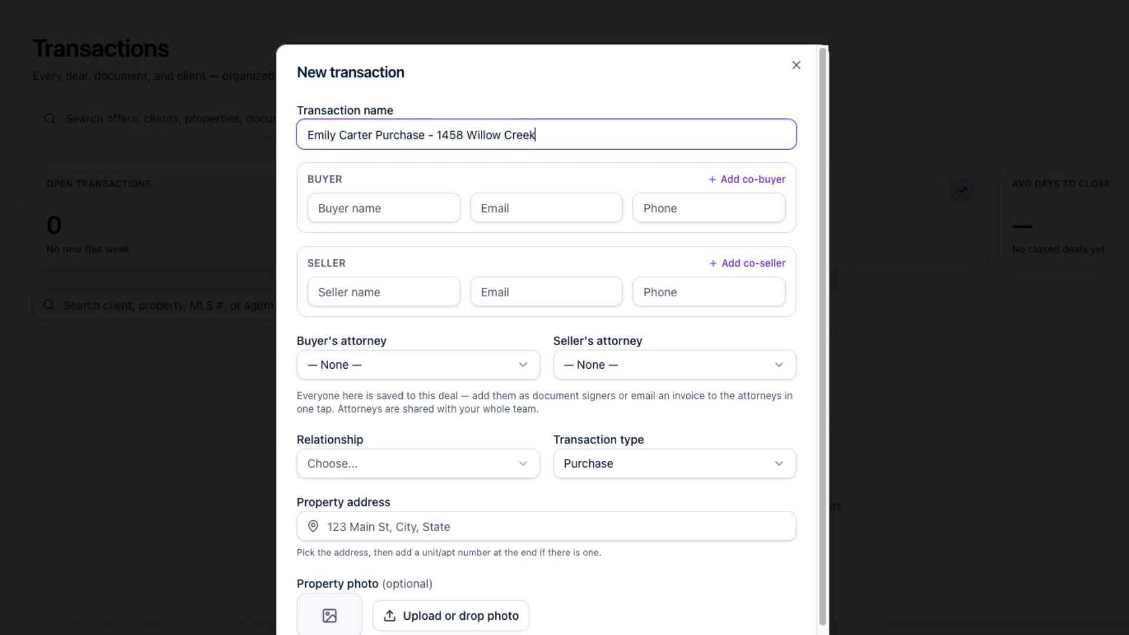
key("Tab")
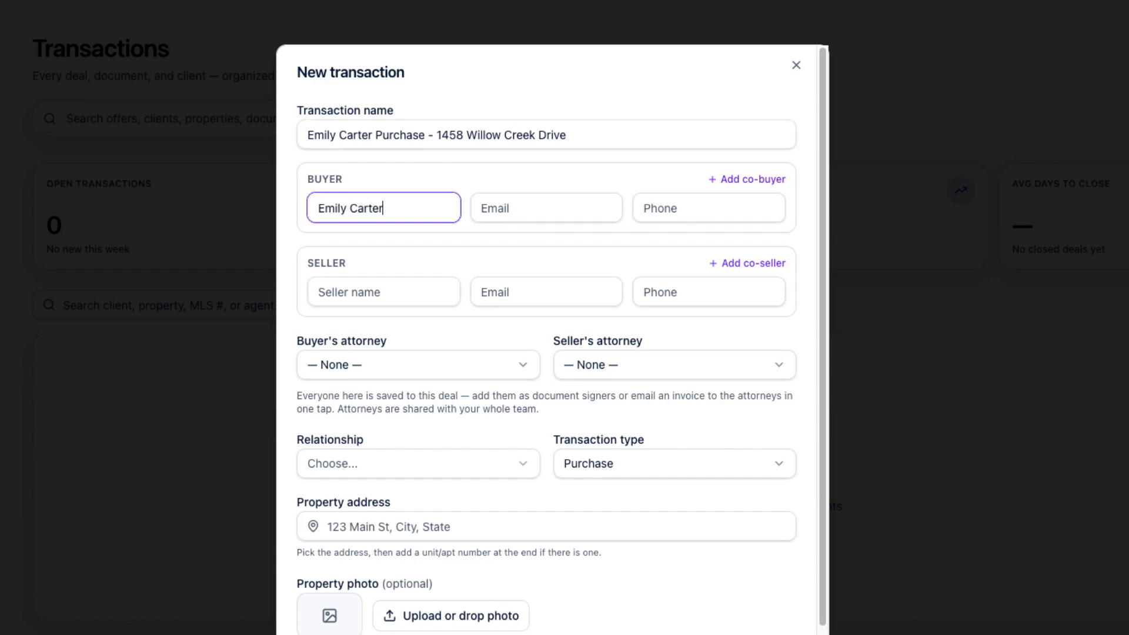
key("Tab")
key("Tab")
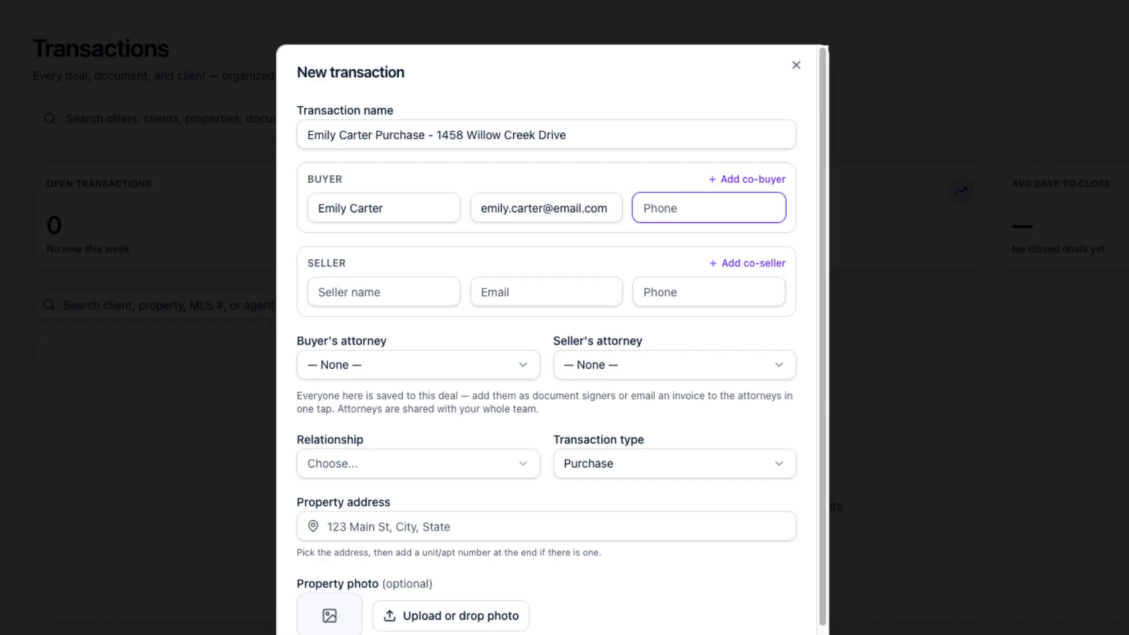
type("5125550188")
key("Tab")
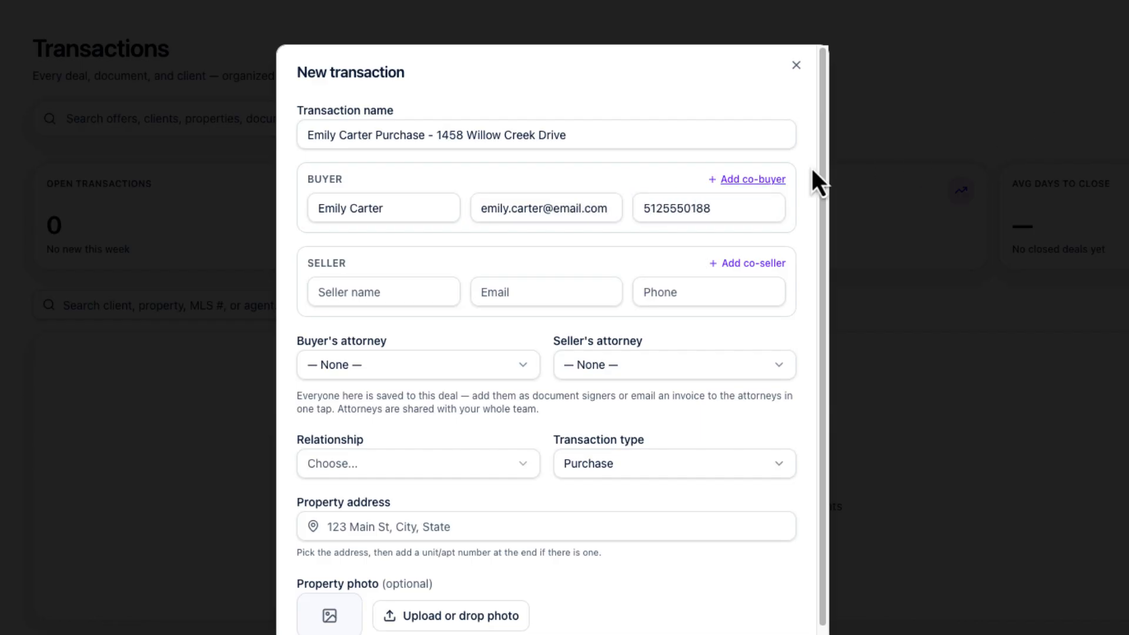
Add a co-buyer with the co-buyer's full name, e-mail and phone number
left_click(761, 180)
left_click(423, 284)
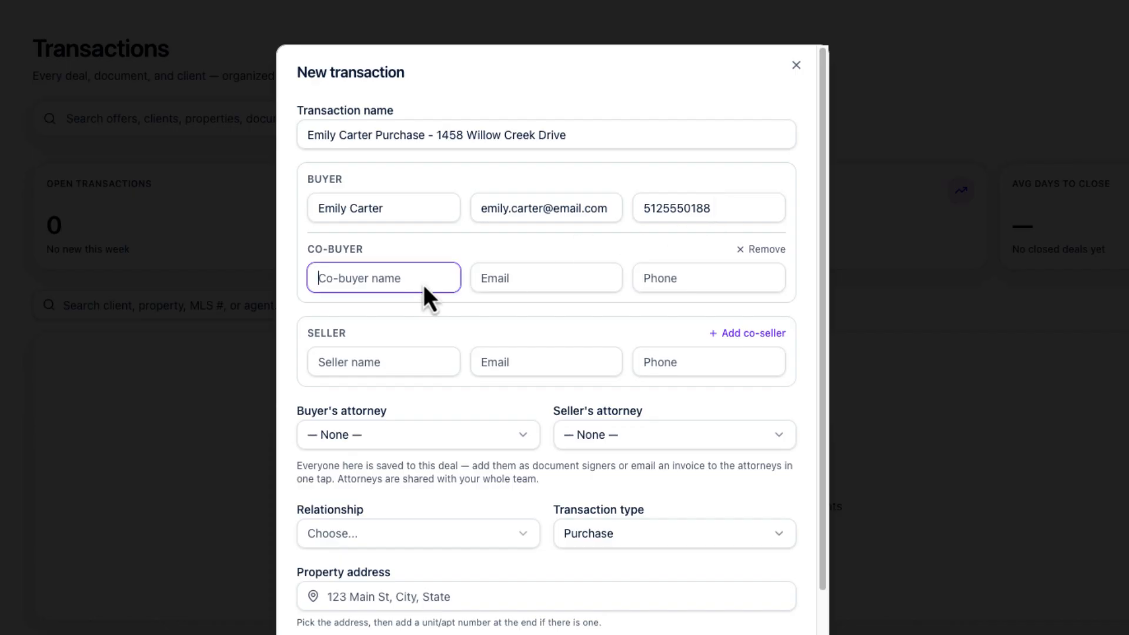
key("Tab")
key("Tab")
type("5125550189")
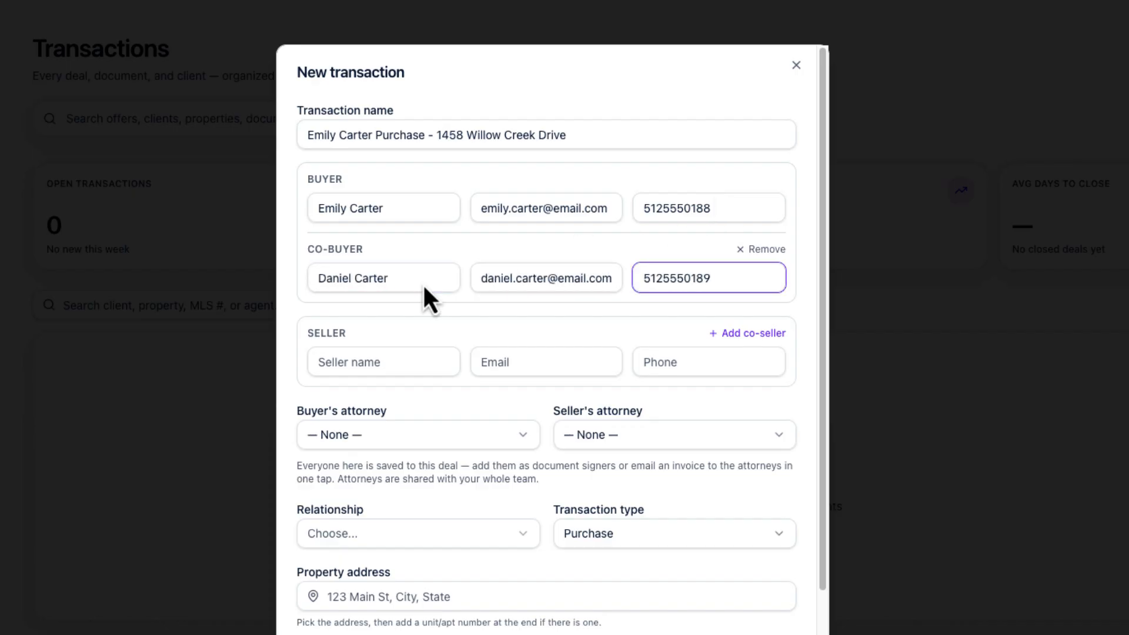
Fill in the seller's full name, e-mail and phone number
left_click(388, 366)
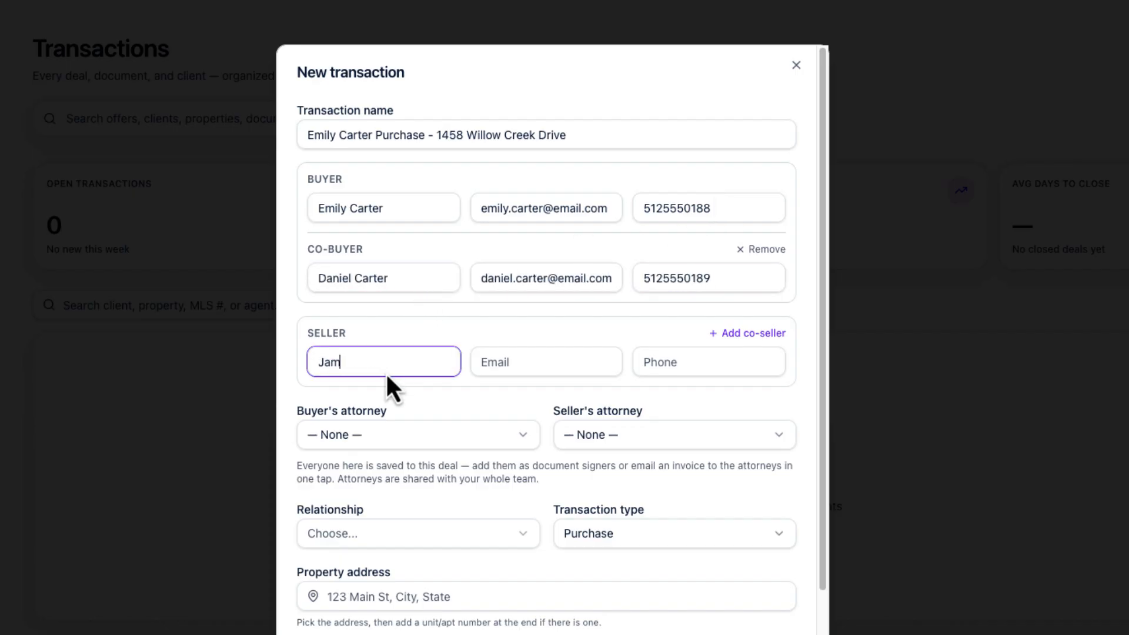
key("Tab")
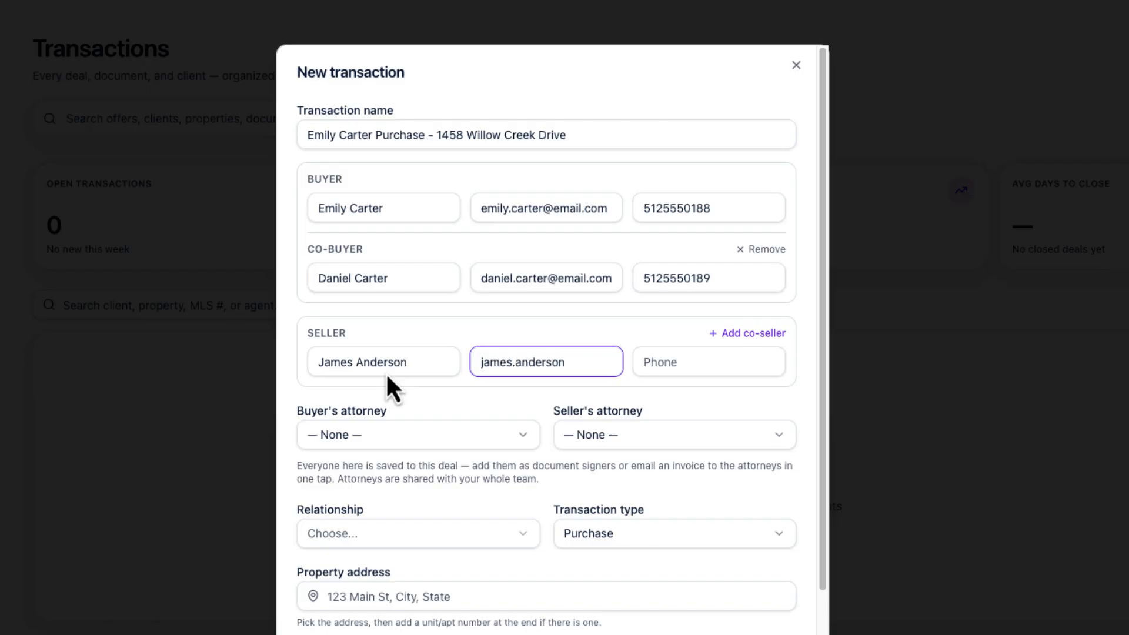
key("Tab")
type("5125550175")
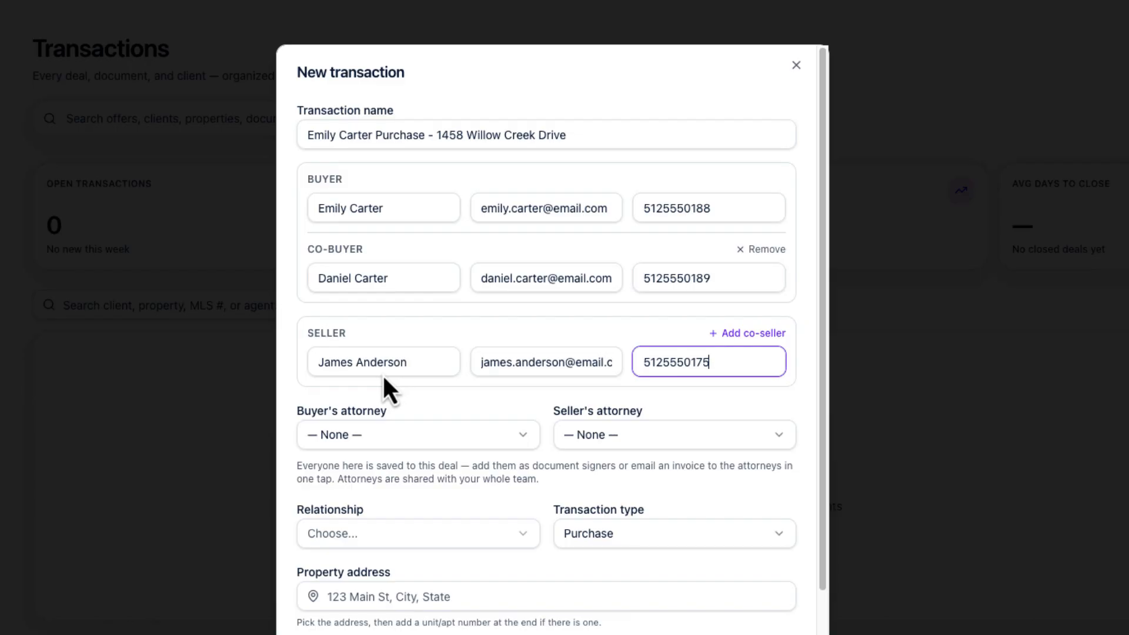
left_click(376, 435)
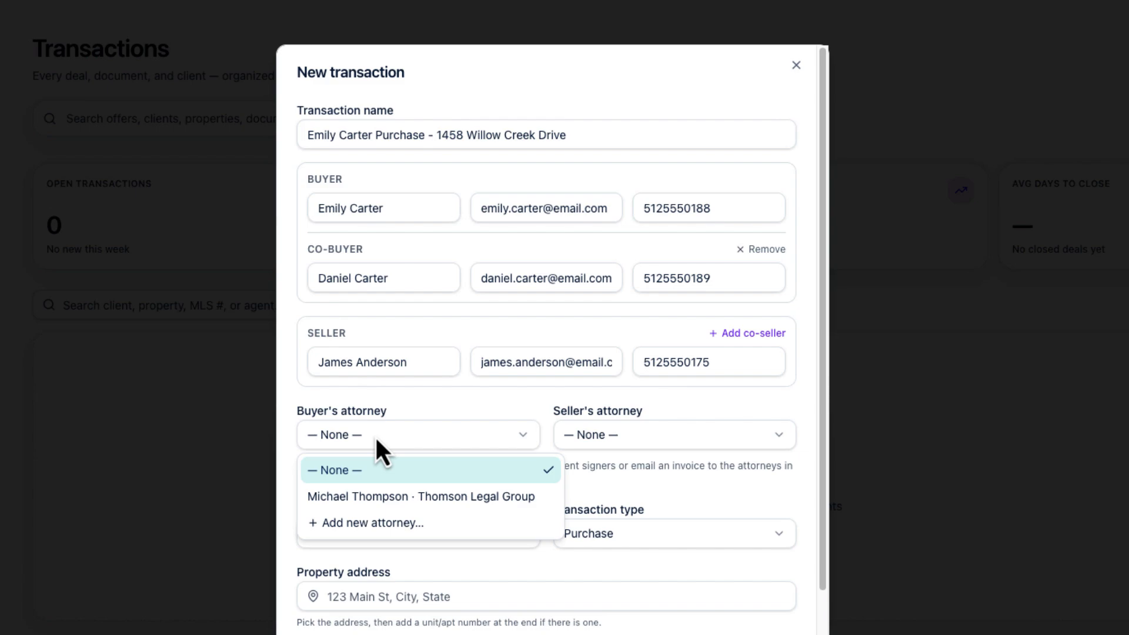
Assign Thomson Legal Group as buyer's attorney and save a new seller's attorney with name, firm and phone
left_click(382, 498)
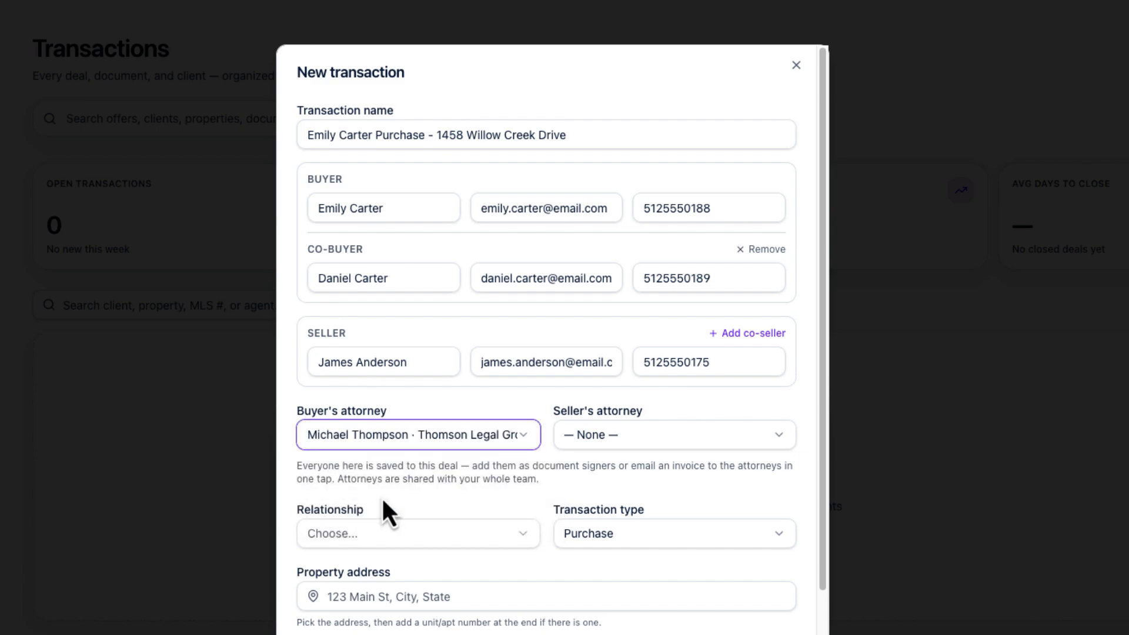
left_click(587, 447)
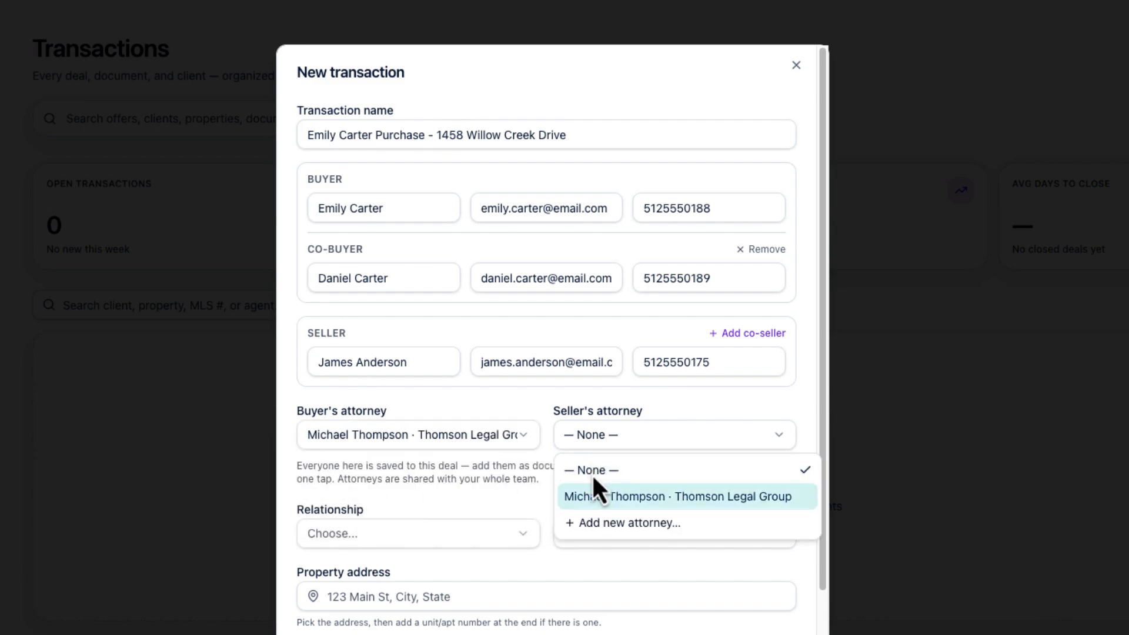
left_click(602, 524)
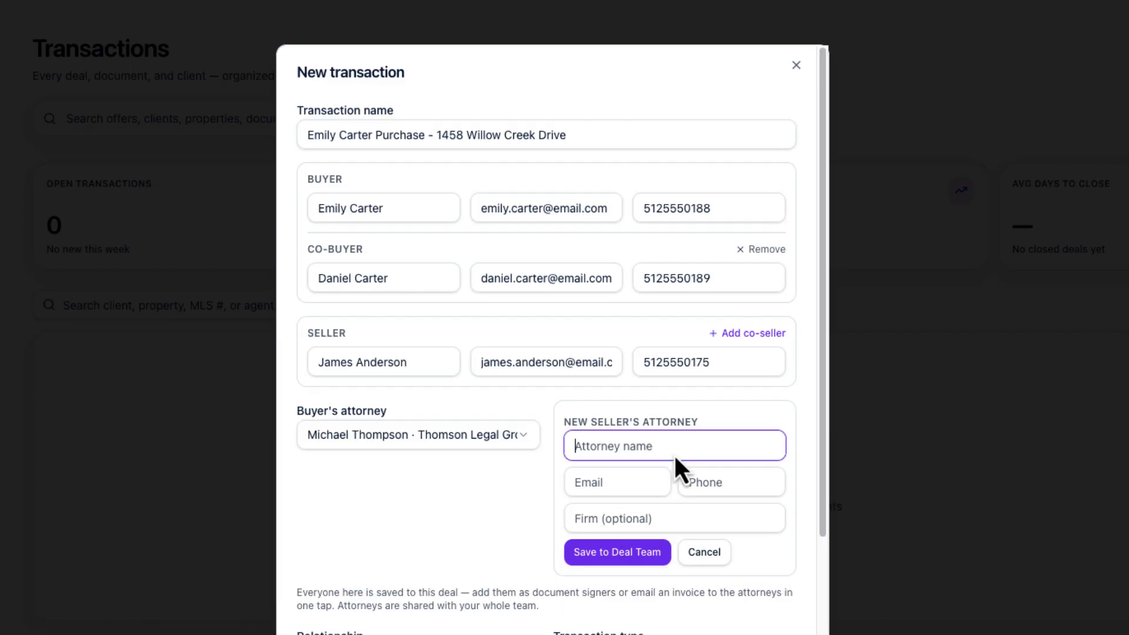
key("Tab")
type("Brooks L")
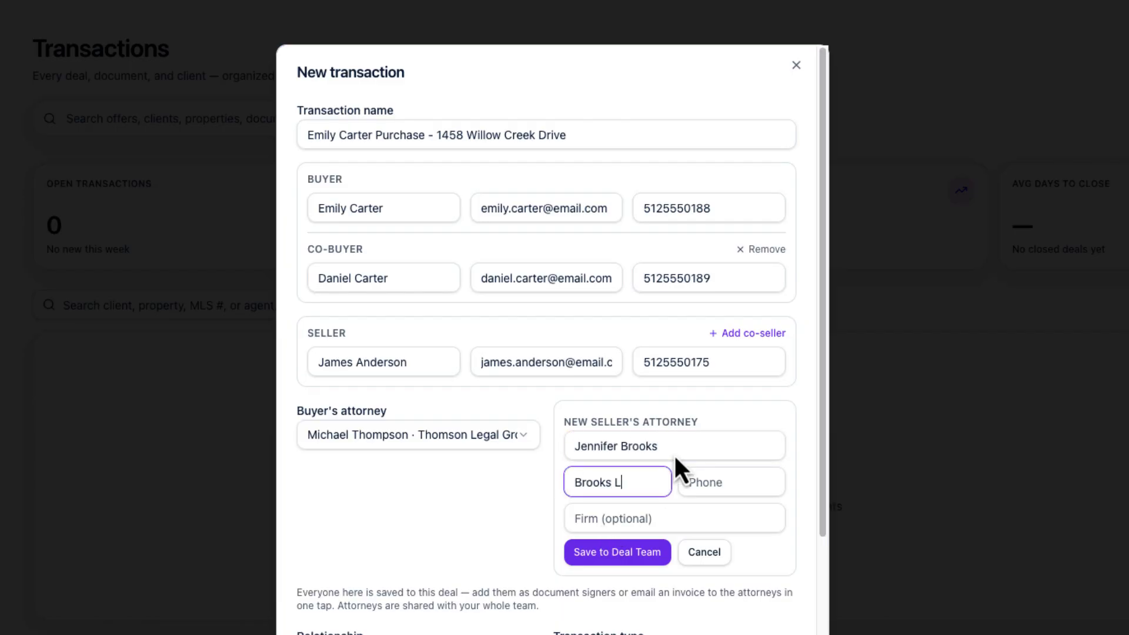
type("egal Group")
key("Tab")
type("51255")
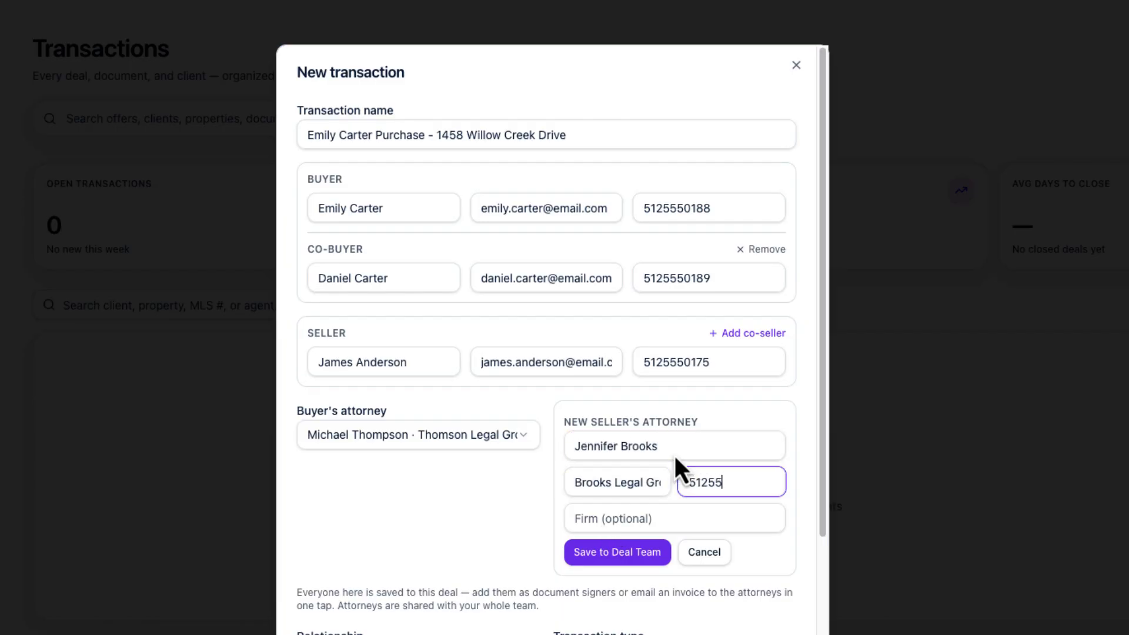
type("50112")
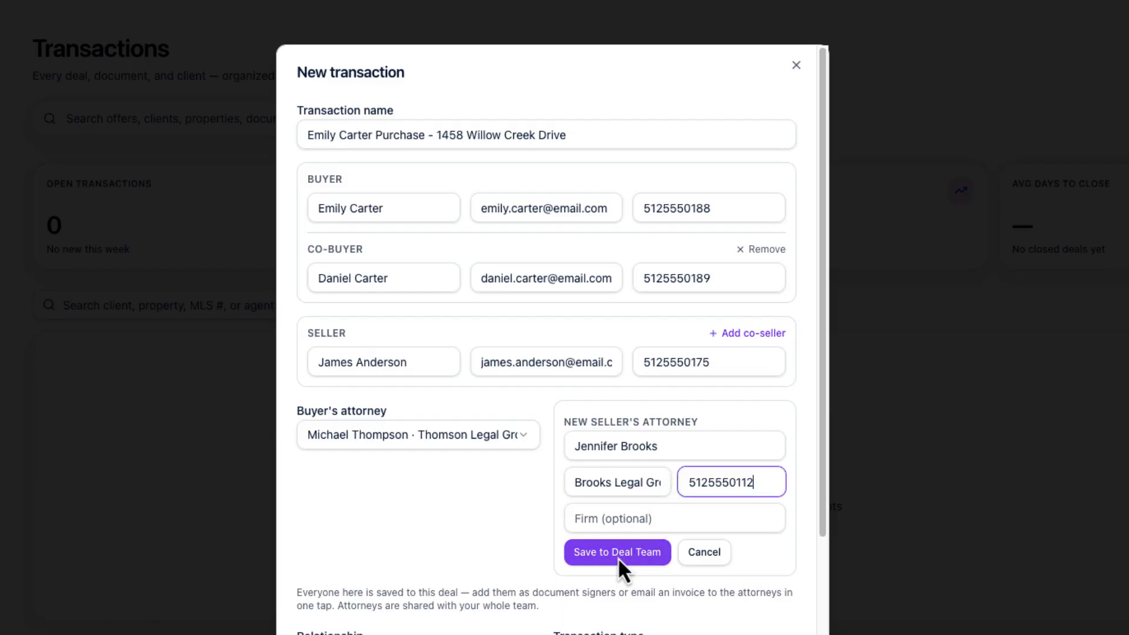
left_click(617, 557)
left_click(522, 535)
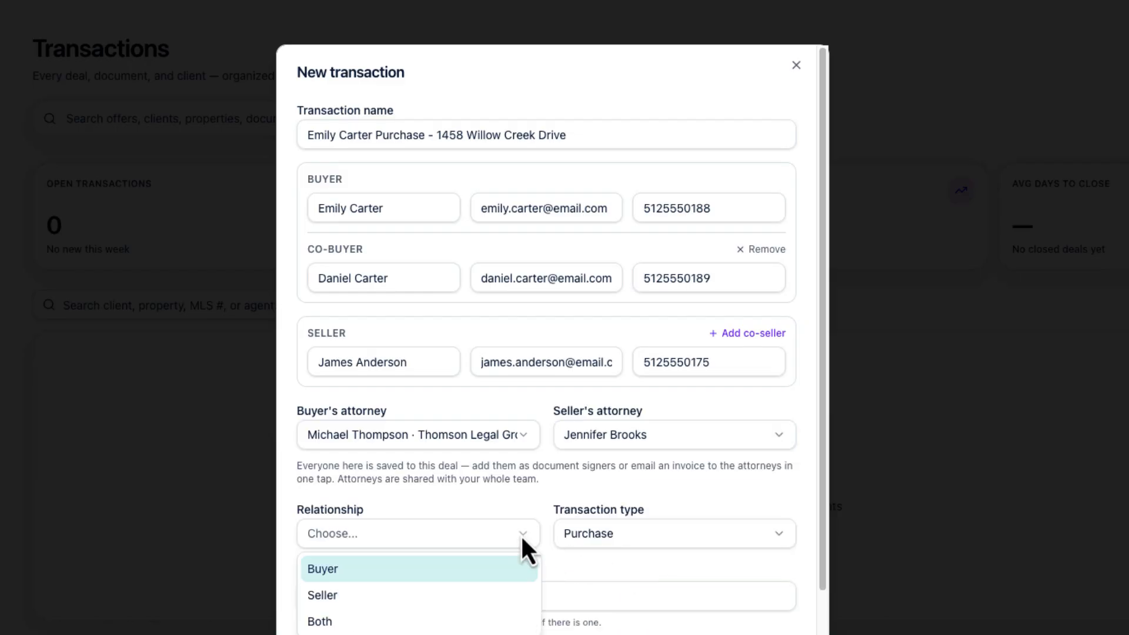
Set the relationship to Buyer and keep Purchase as the transaction type
left_click(364, 568)
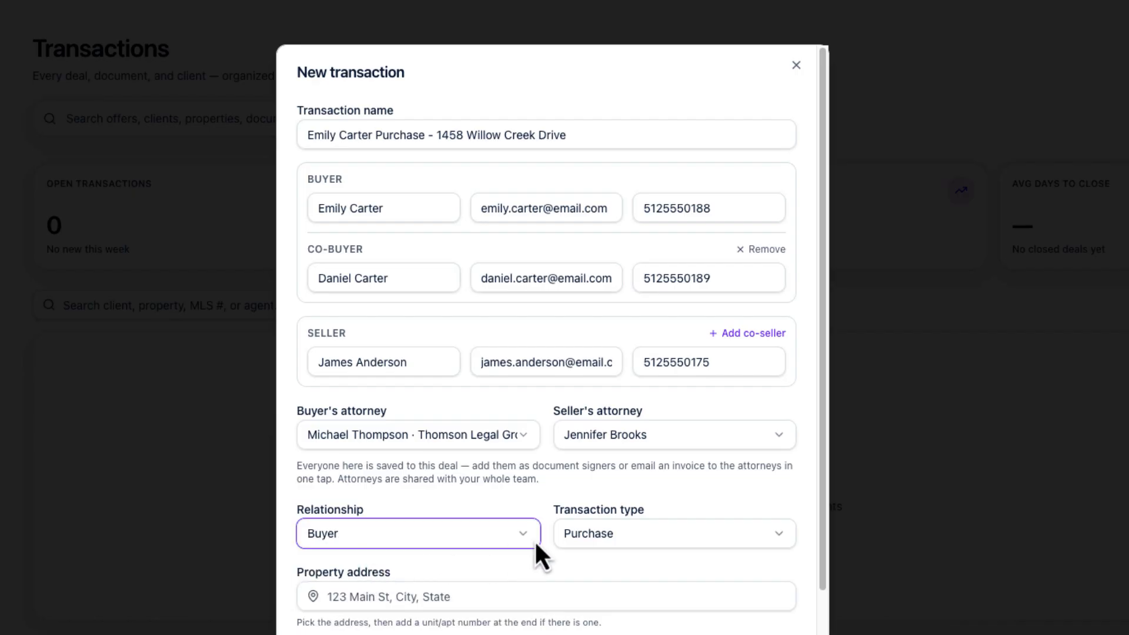
left_click(599, 532)
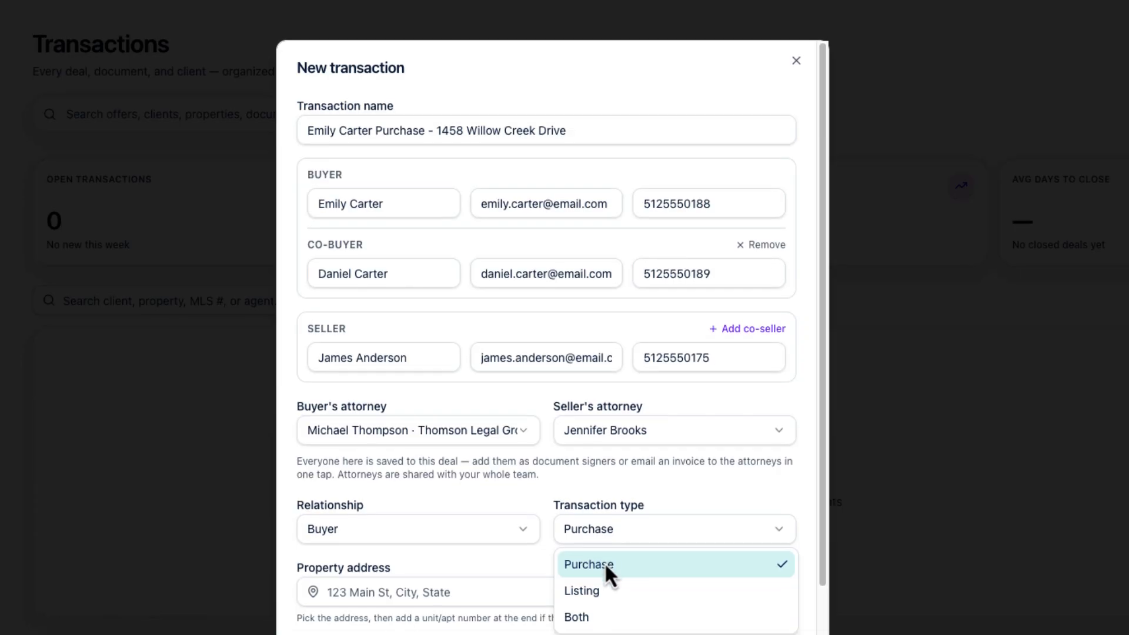
left_click(605, 566)
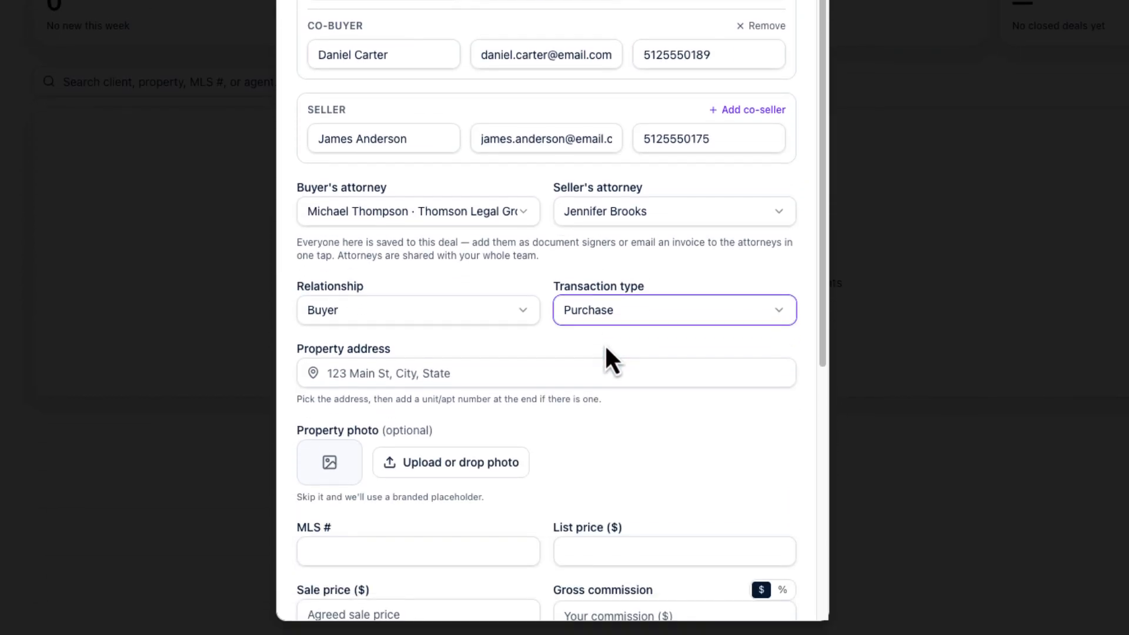
left_click(462, 374)
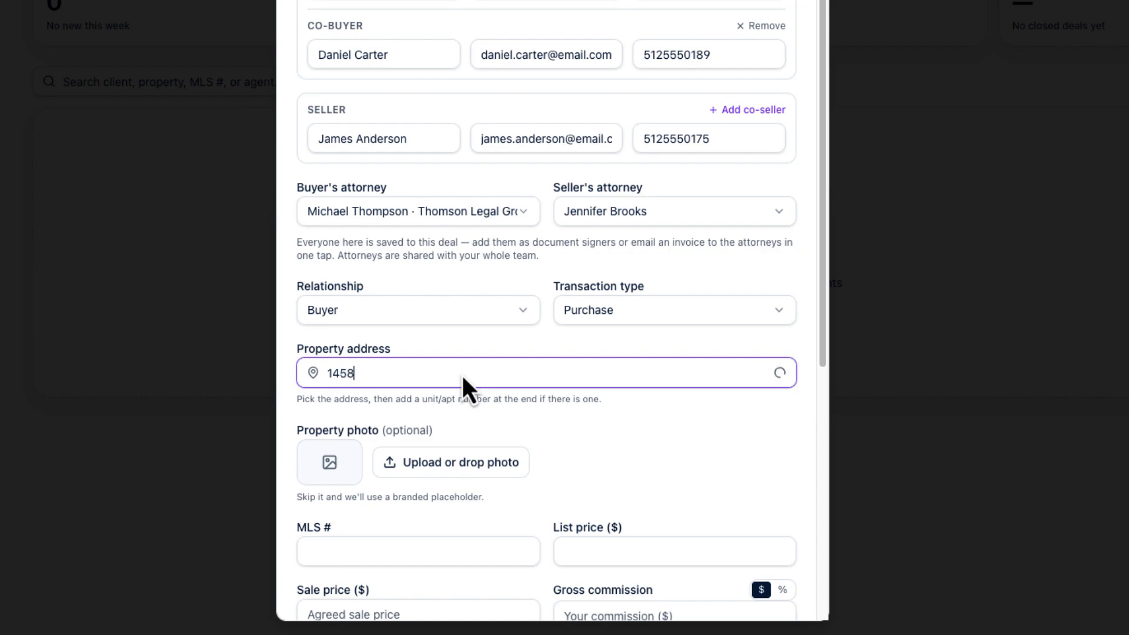
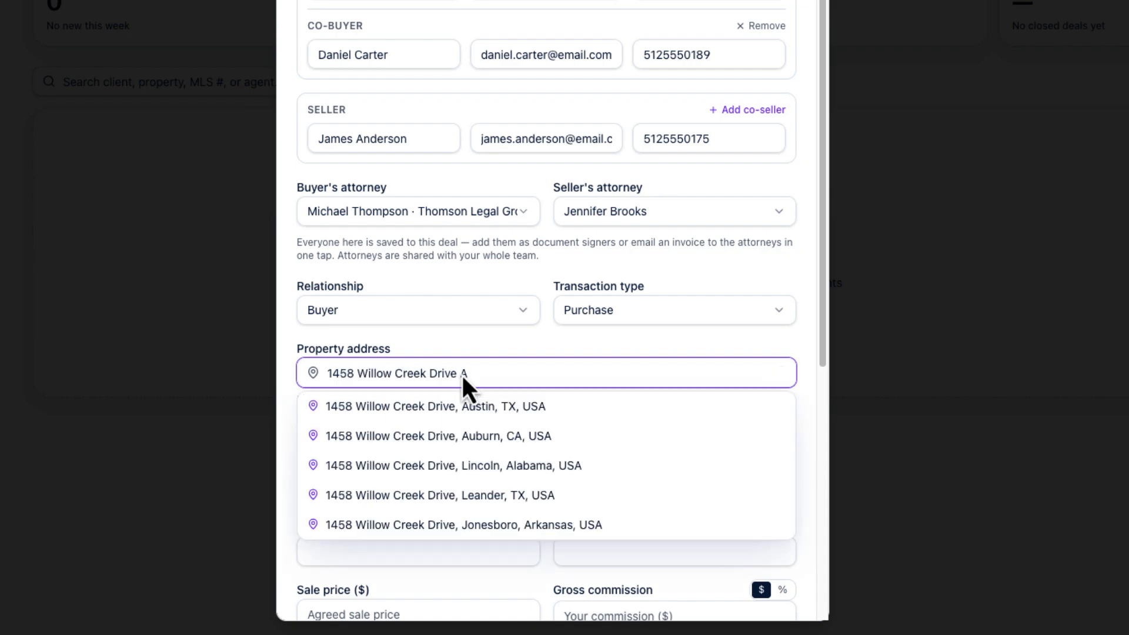
left_click(449, 407)
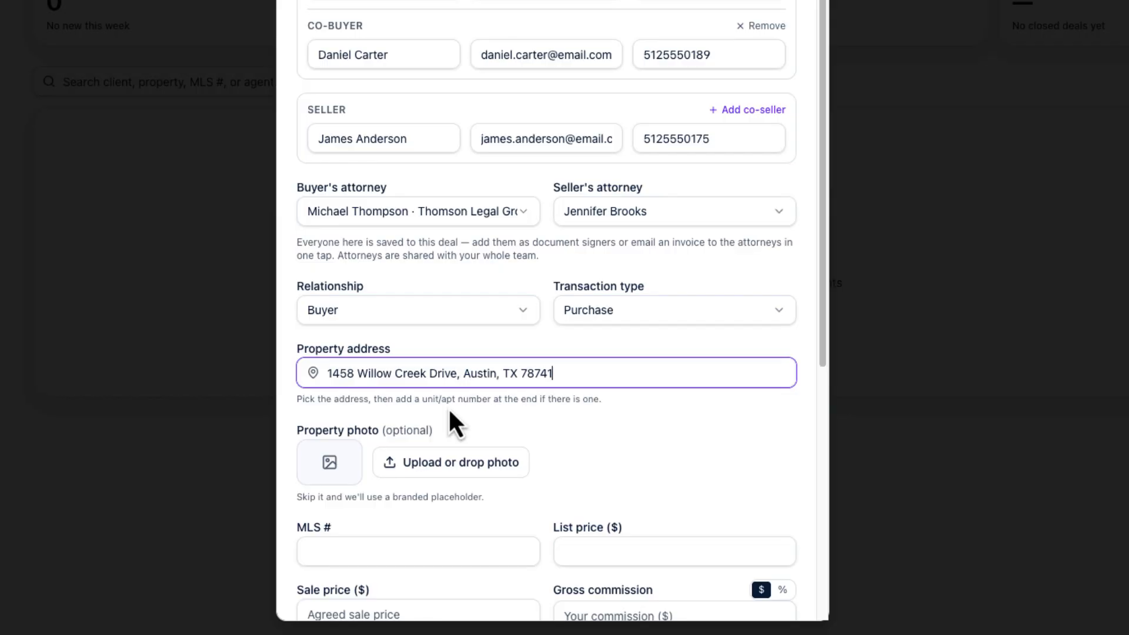
Attach Property photo.png from the Pictures folder as the property photo
left_click(445, 466)
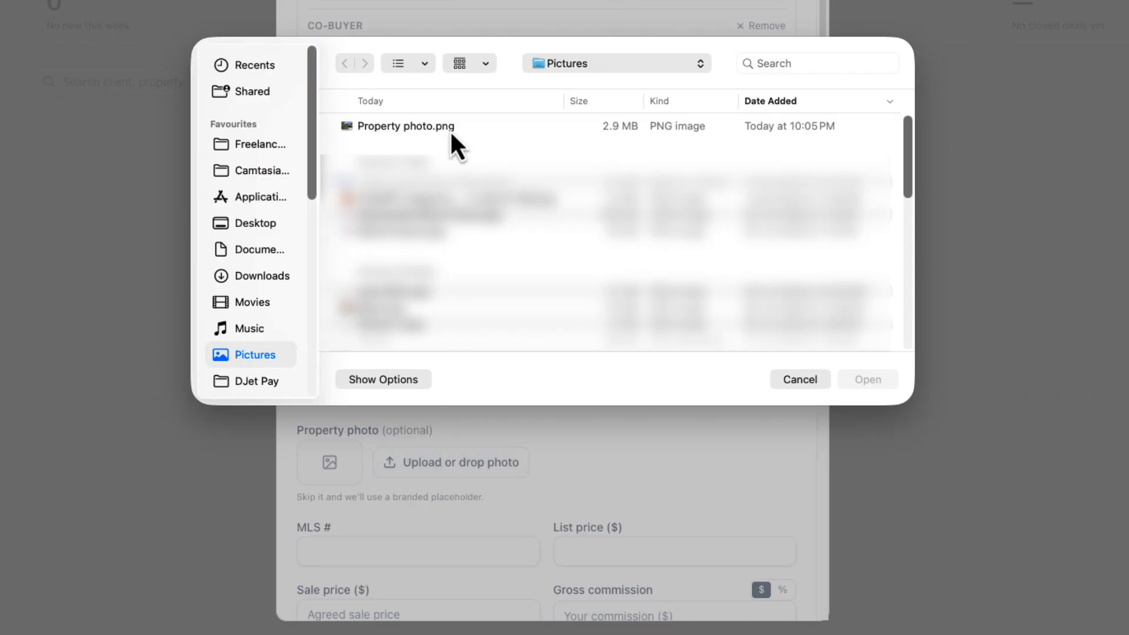
left_click(451, 136)
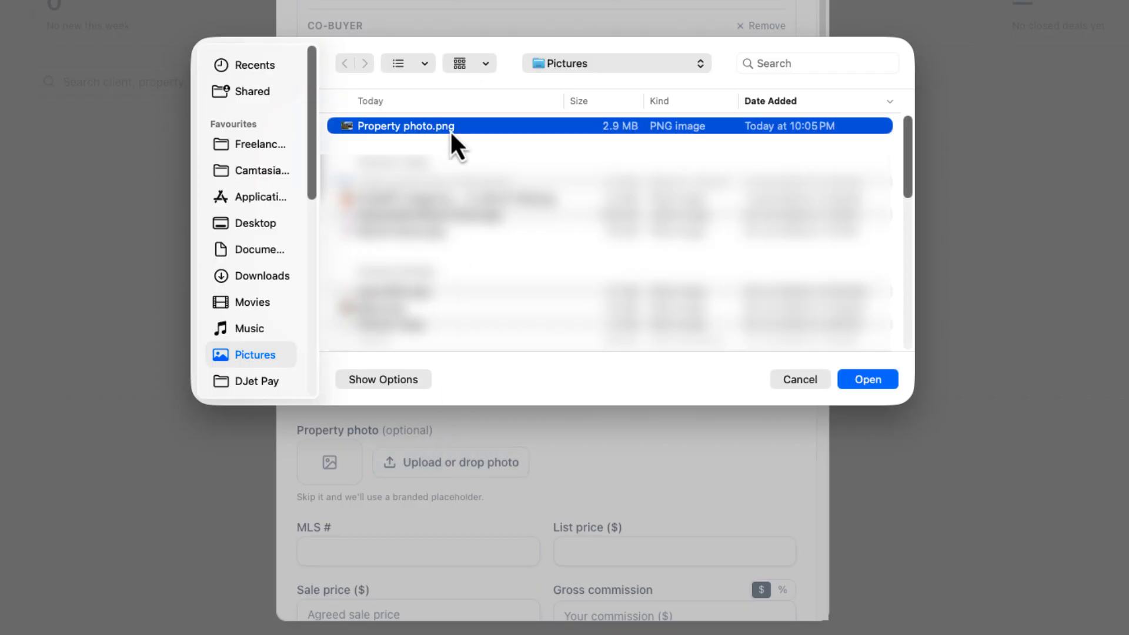
left_click(854, 381)
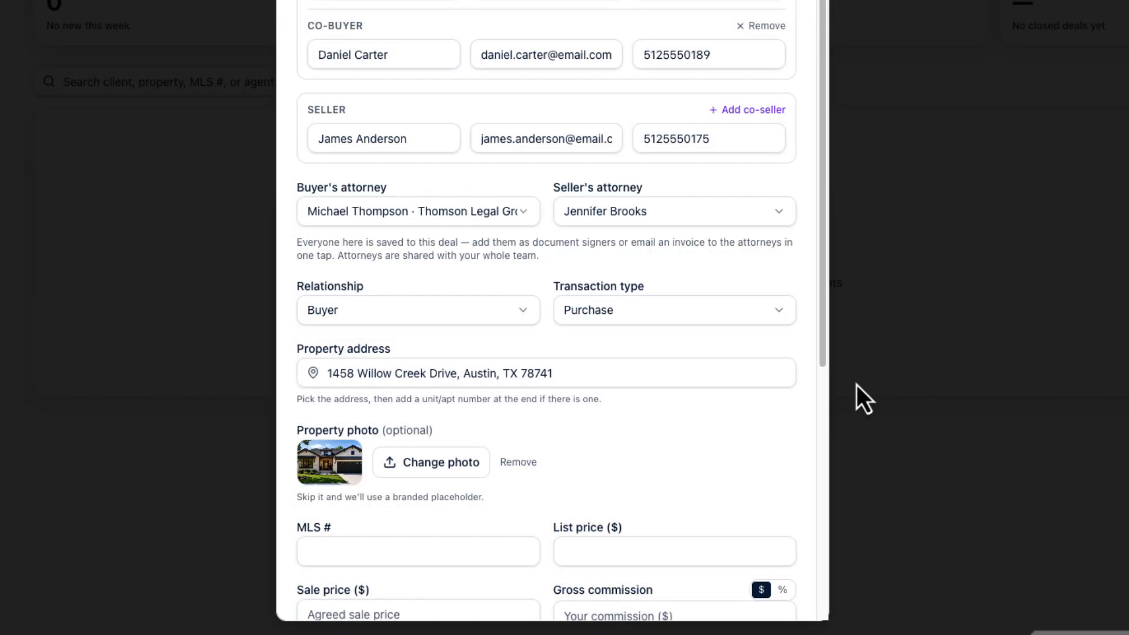
Enter MLS # MLS-78245109, list price 535000 and sale price 525000
left_click(466, 553)
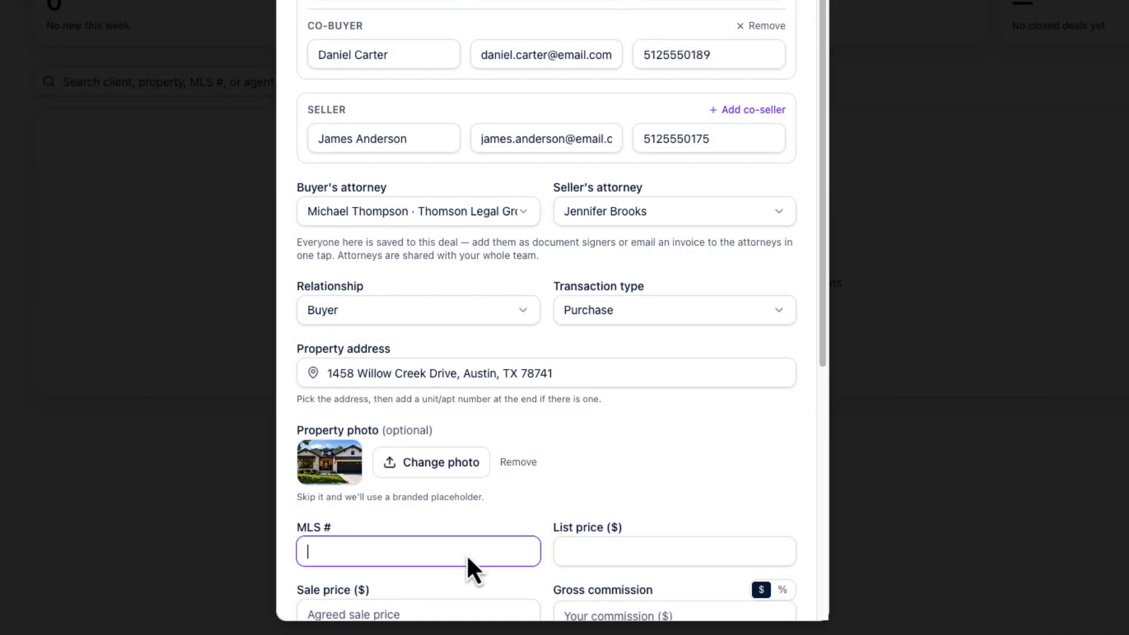
type("MLS-78245109")
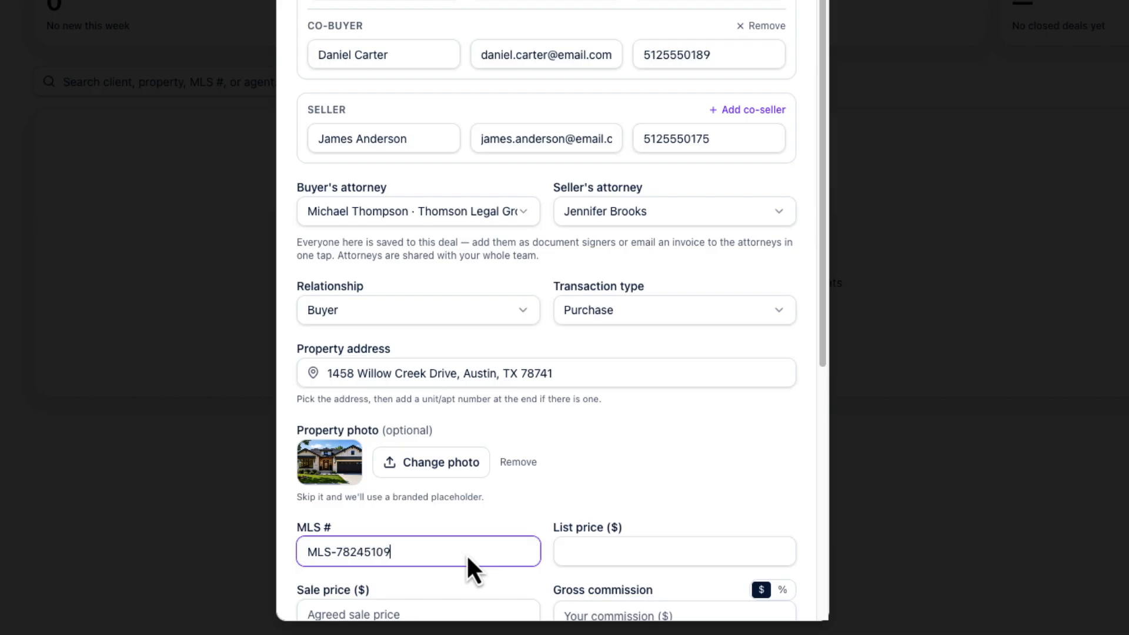
key("Tab")
type("535000")
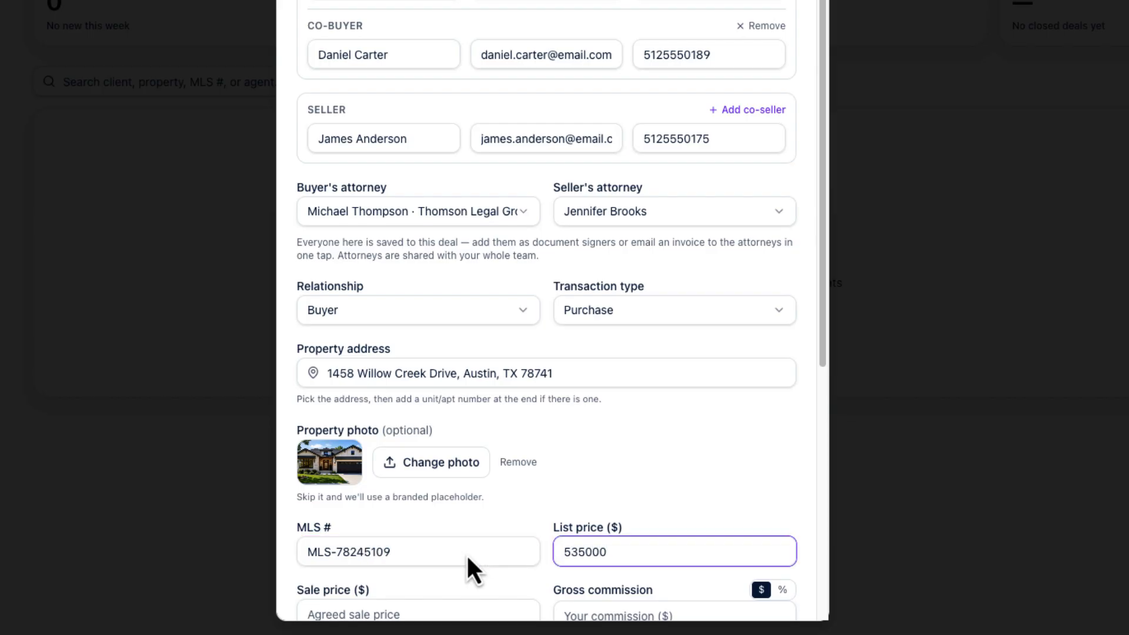
scroll(467, 553, "down", 2)
scroll(467, 553, "down", 5)
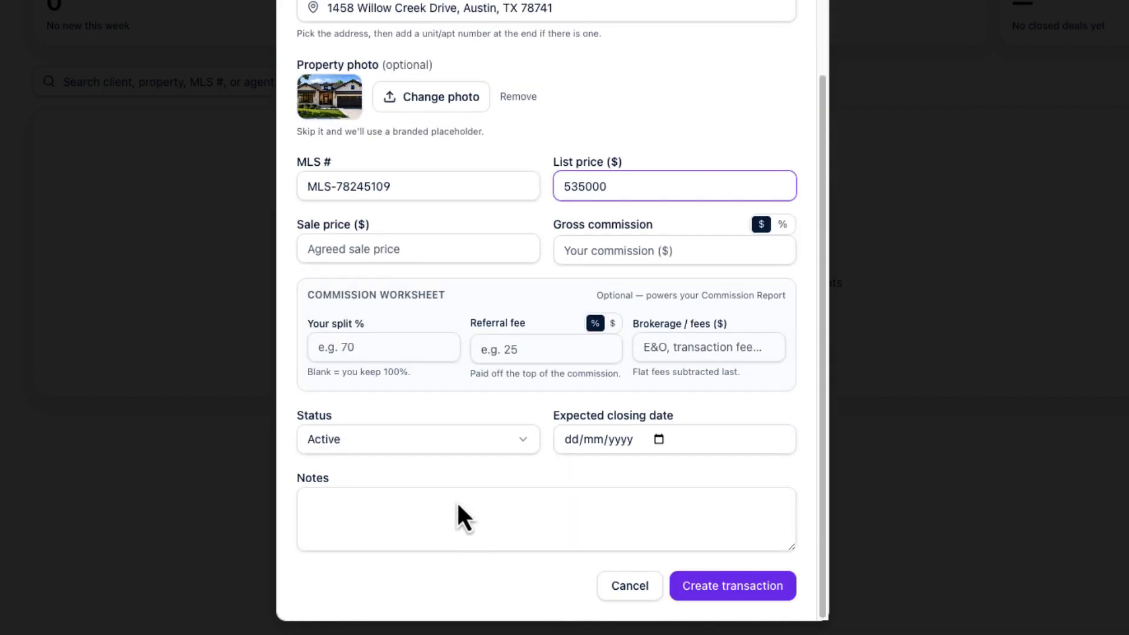
left_click(410, 248)
type("52")
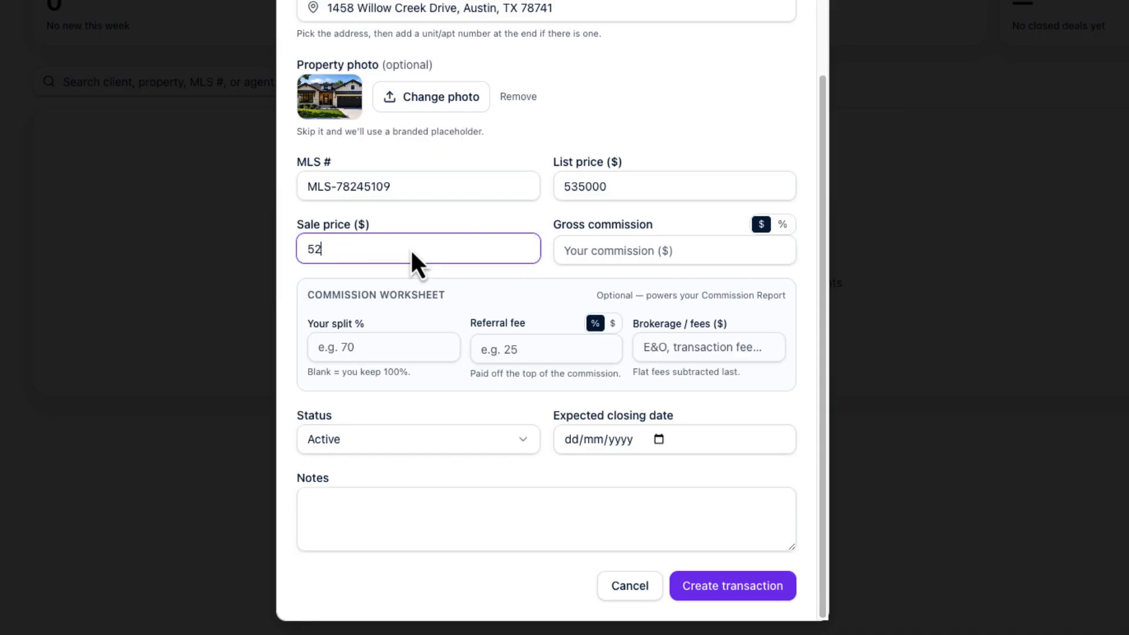
type("5000")
key("Tab")
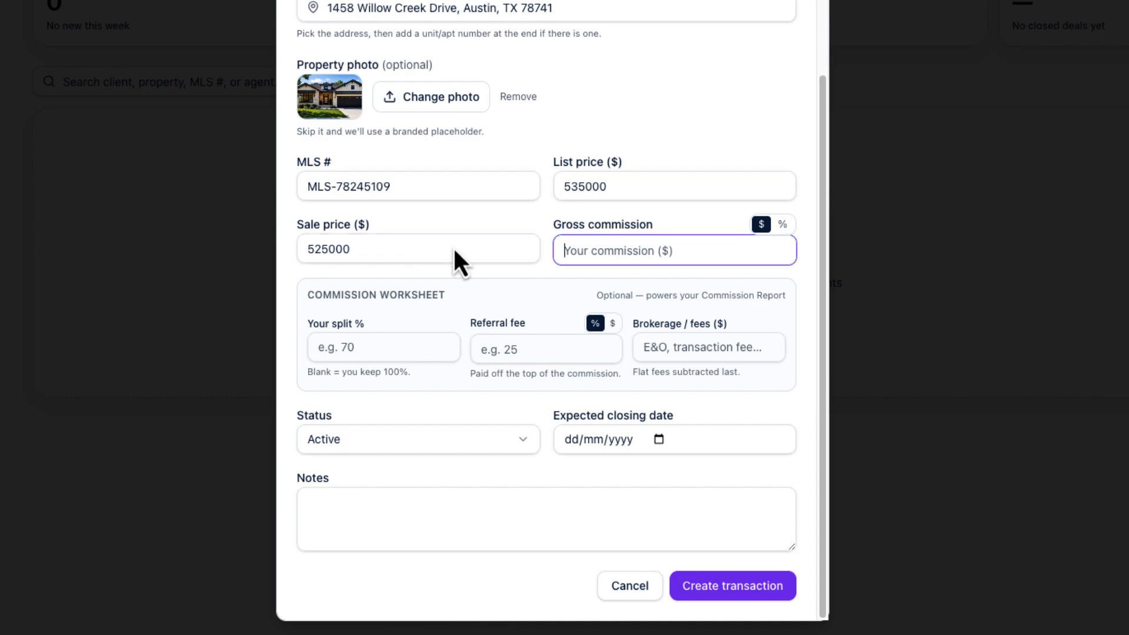
Enter a 10% gross commission, 70% split, 25% referral fee and $495 brokerage fees
left_click(780, 227)
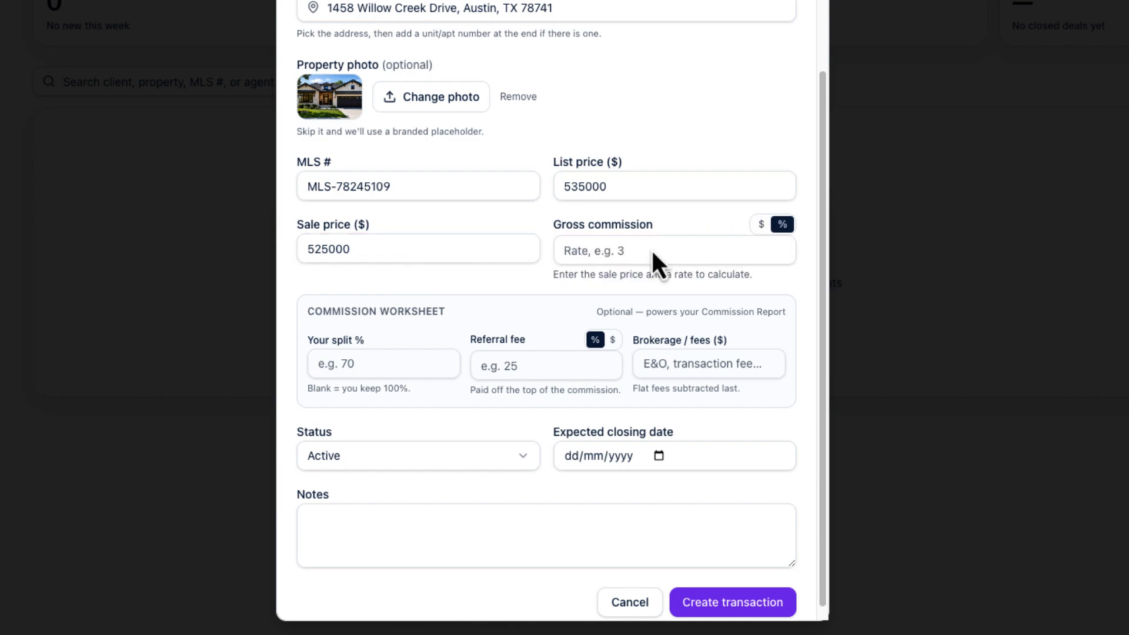
left_click(634, 252)
type("10")
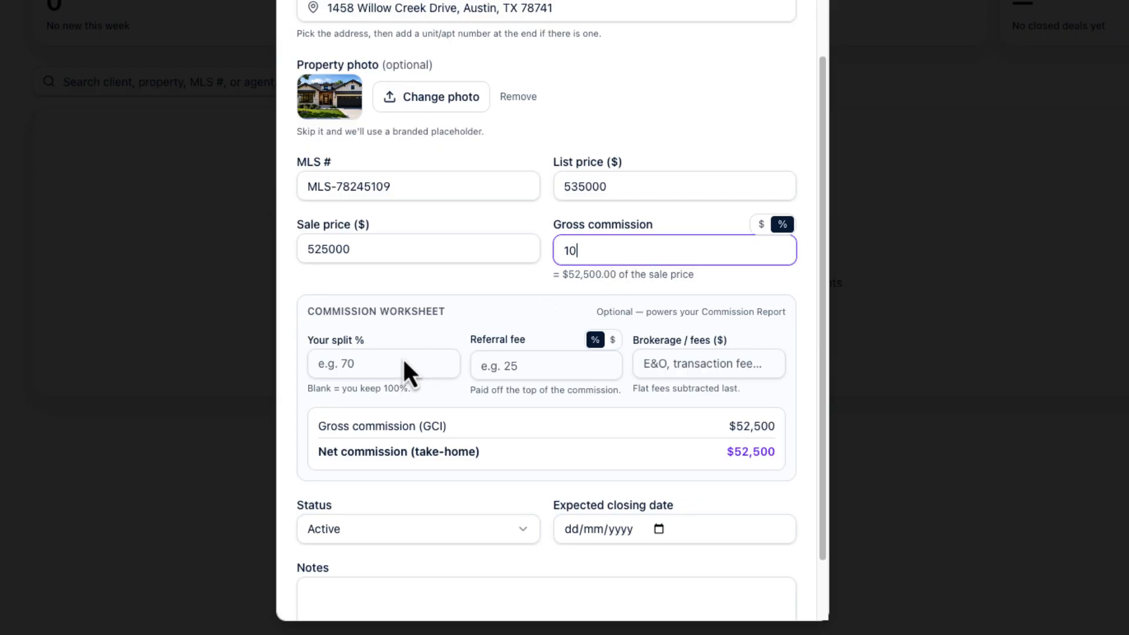
left_click(375, 375)
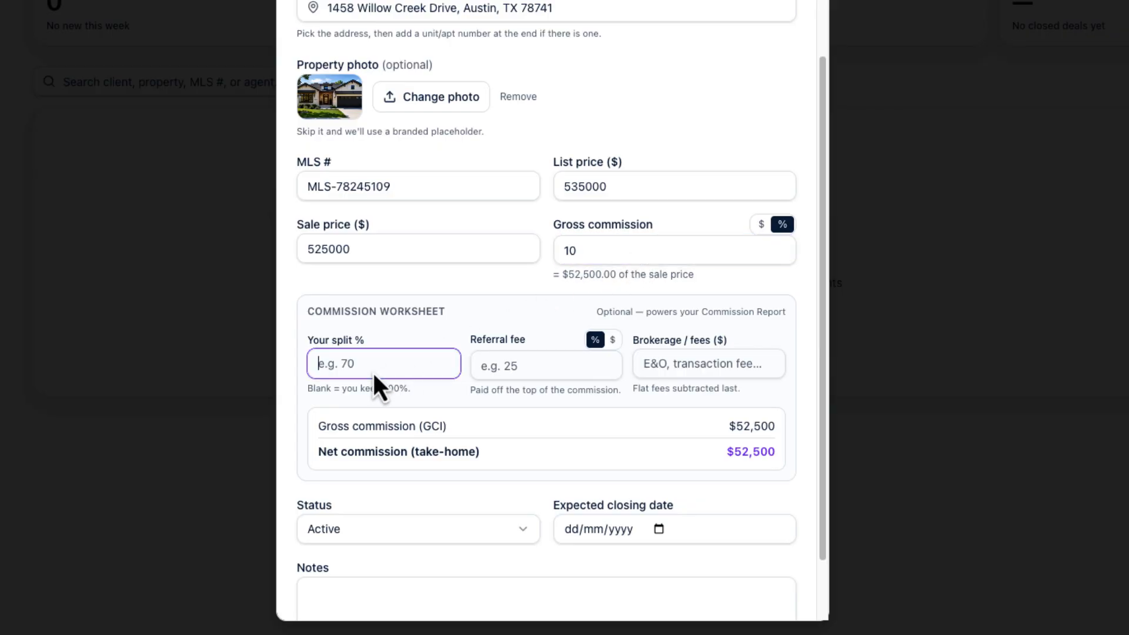
type("70")
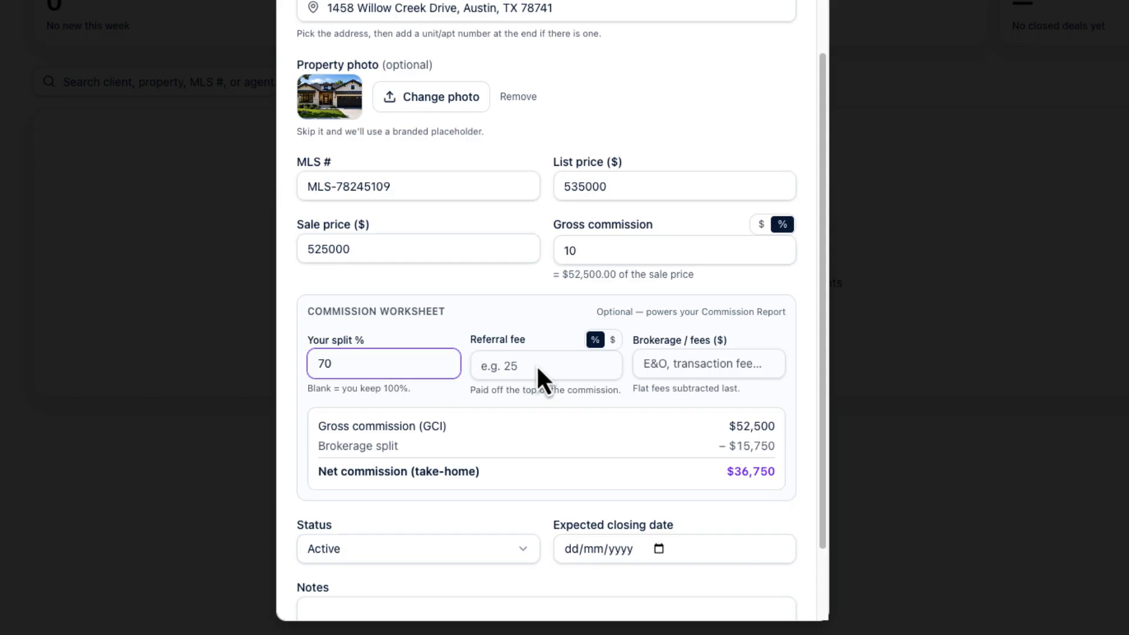
left_click(537, 367)
type("25")
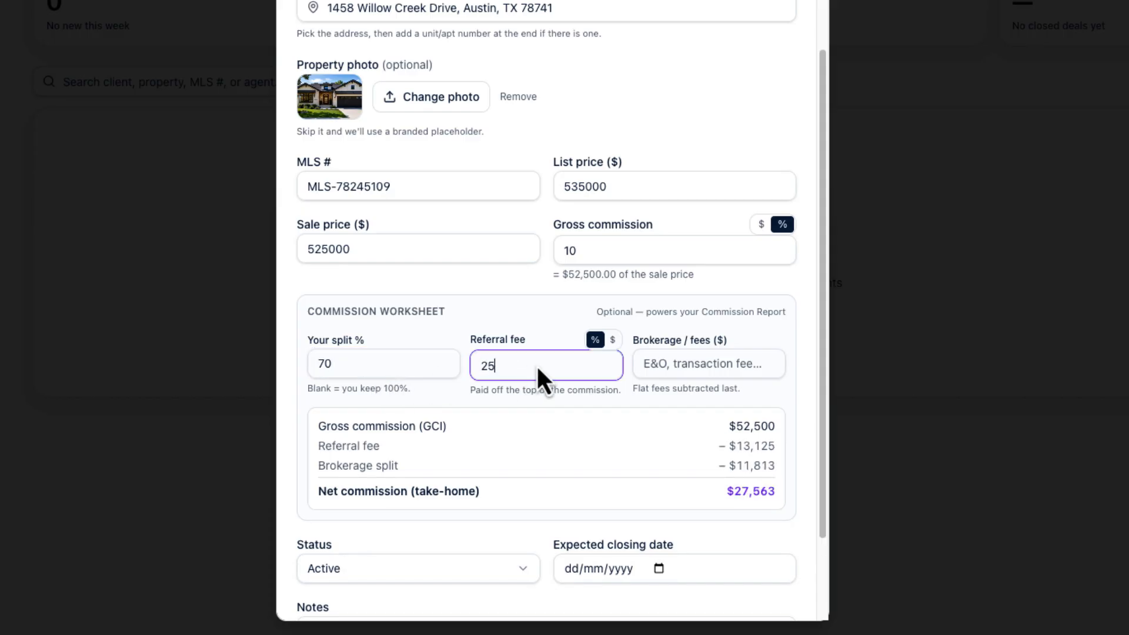
left_click(697, 362)
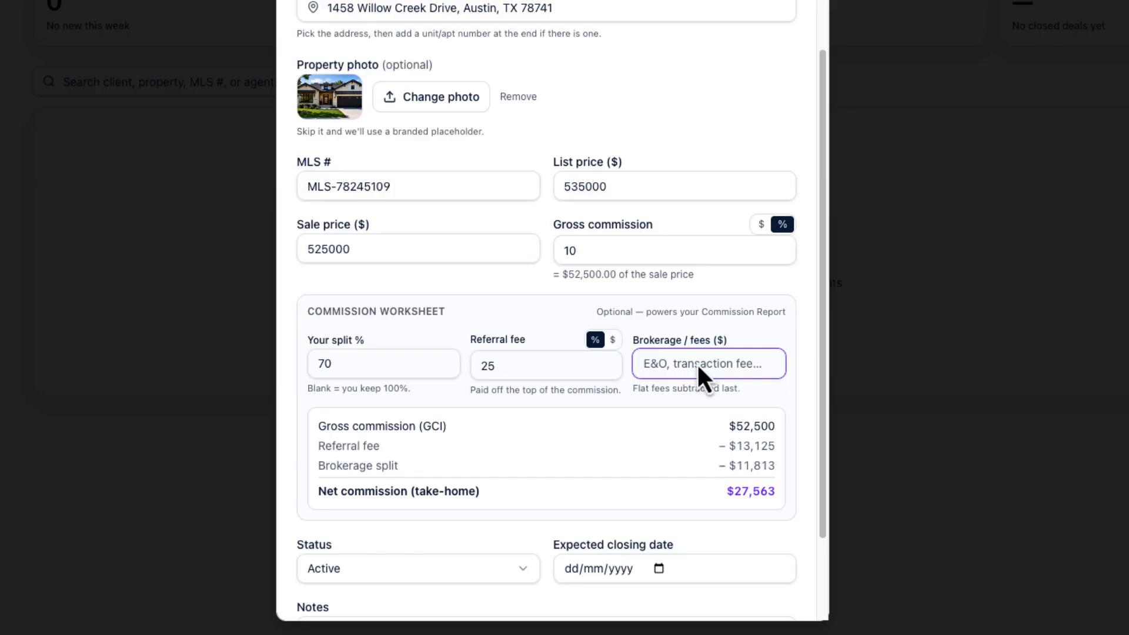
type("495")
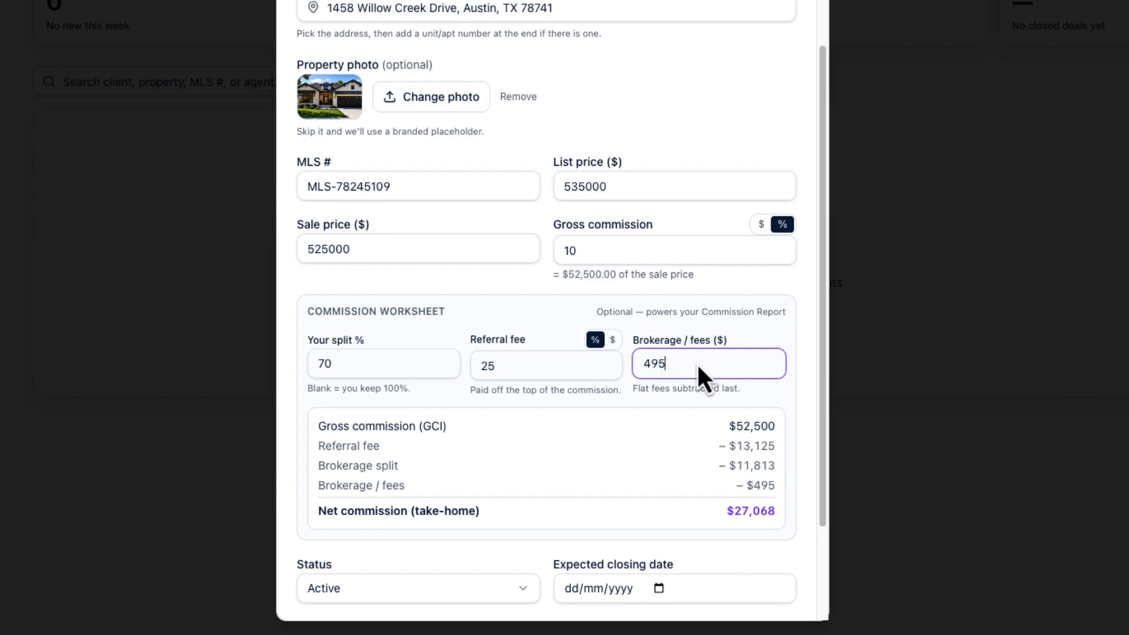
scroll(697, 362, "down", 3)
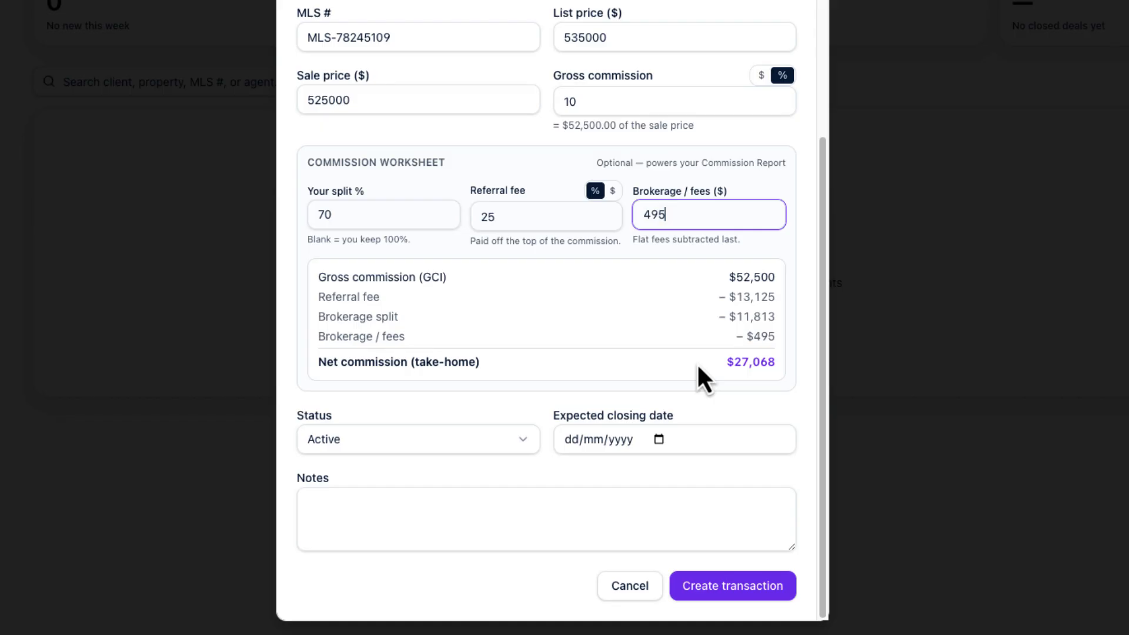
Set closing date 04/09/2026 and paste notes on First National Bank financing and inspection contingency
left_click(658, 440)
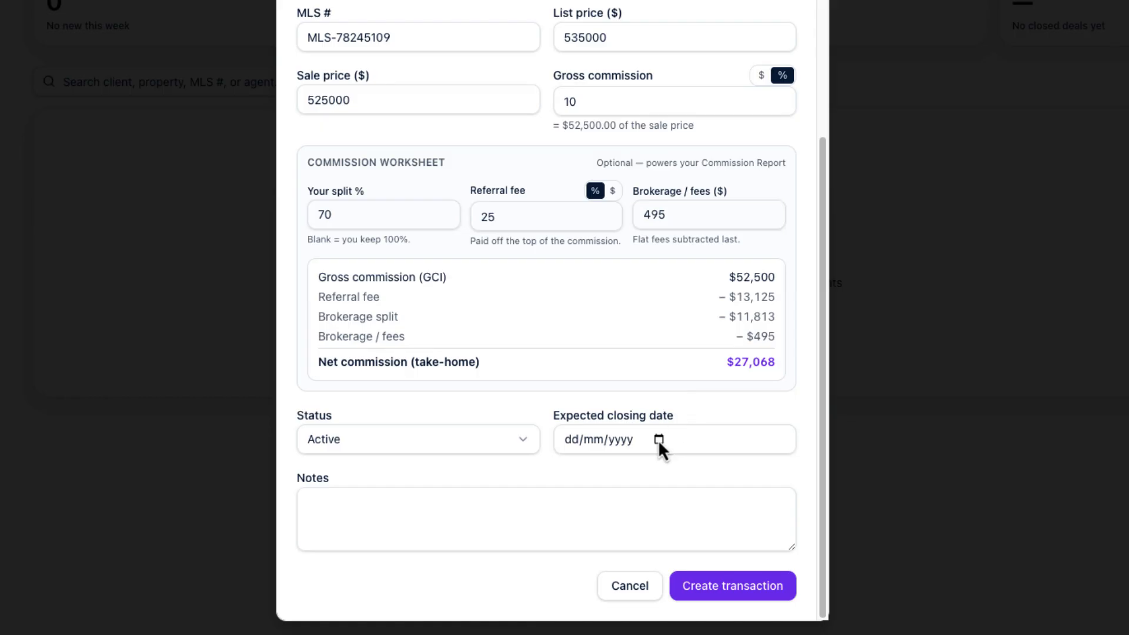
left_click(668, 383)
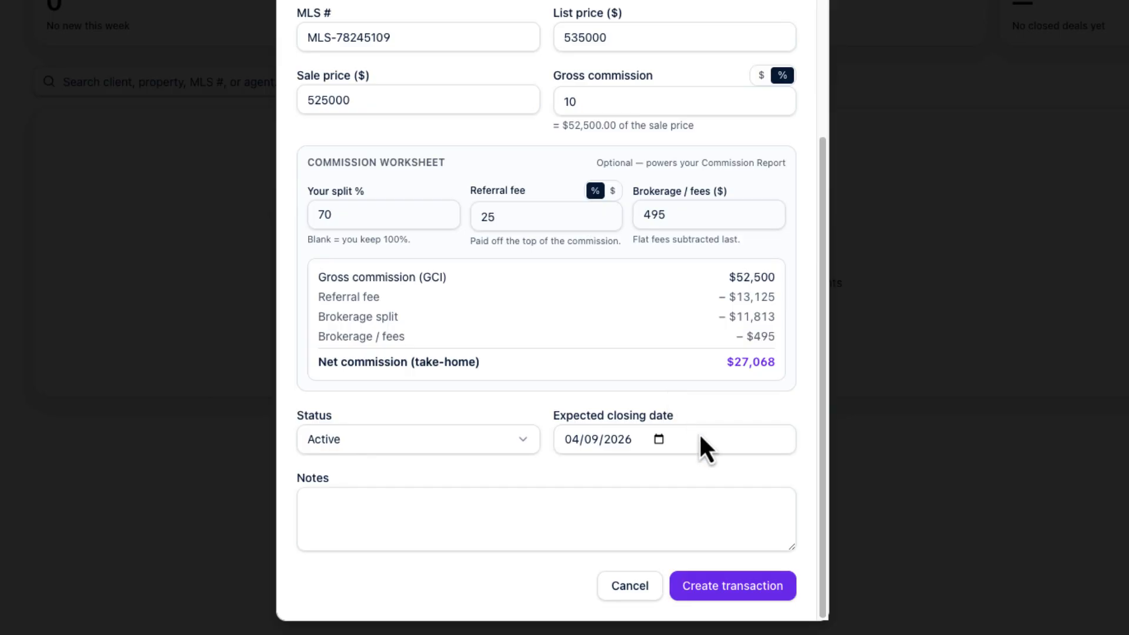
left_click(763, 534)
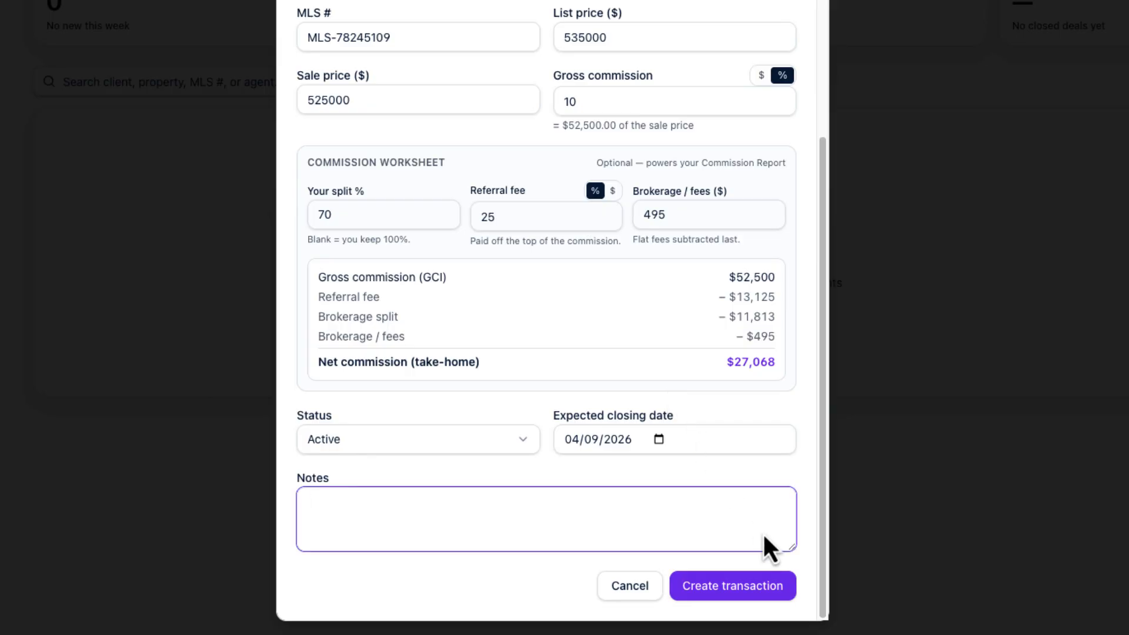
key("ctrl+v")
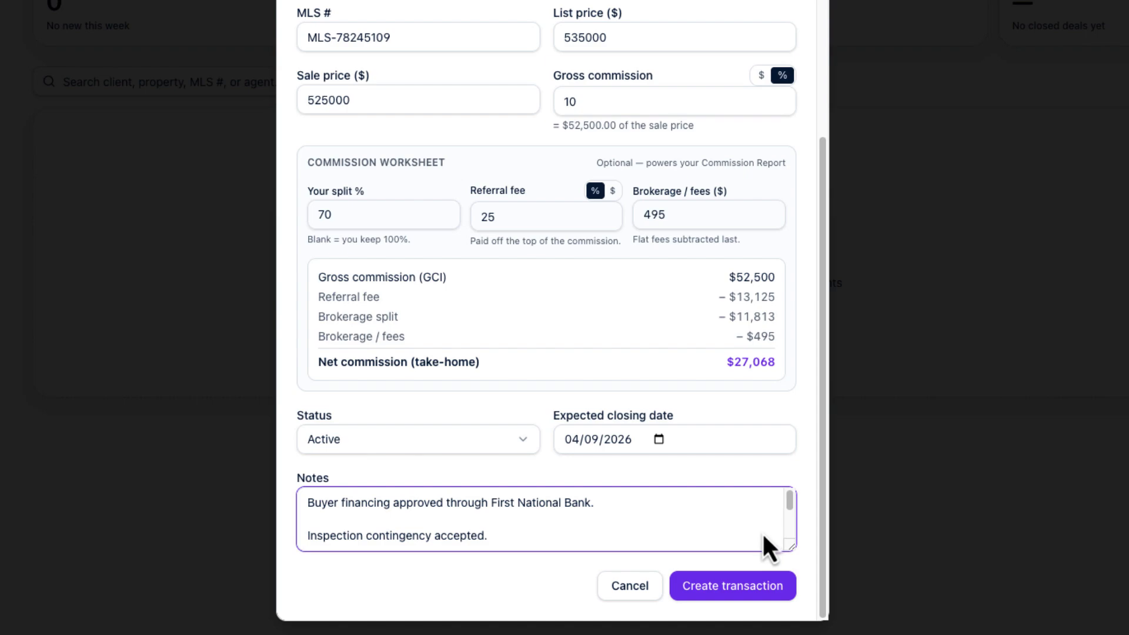
left_click(737, 583)
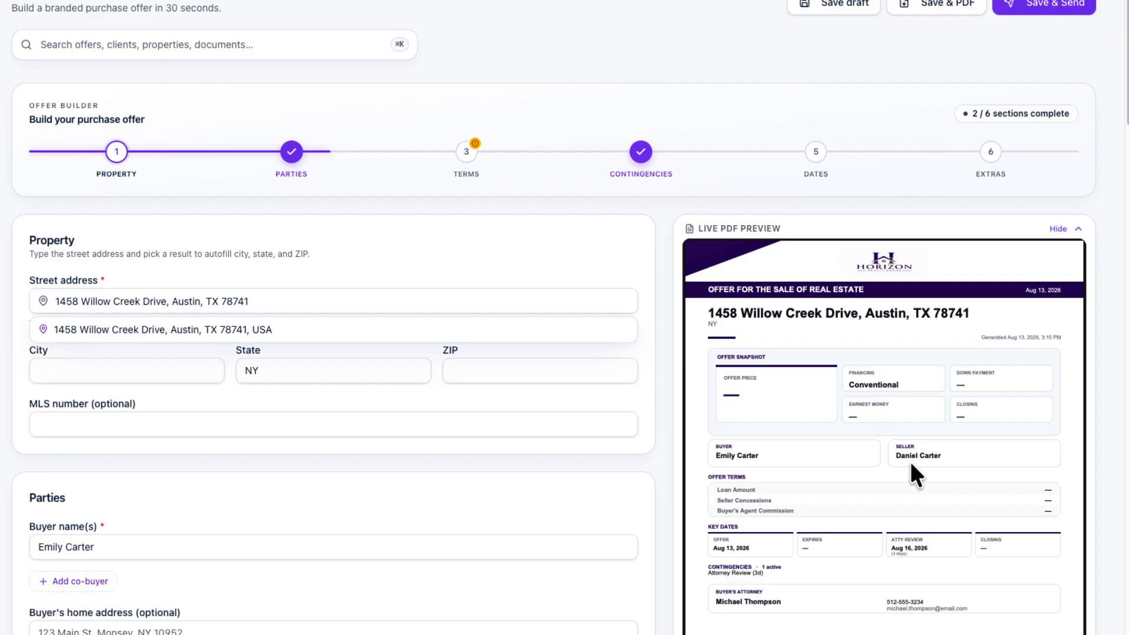
scroll(911, 465, "down", 2)
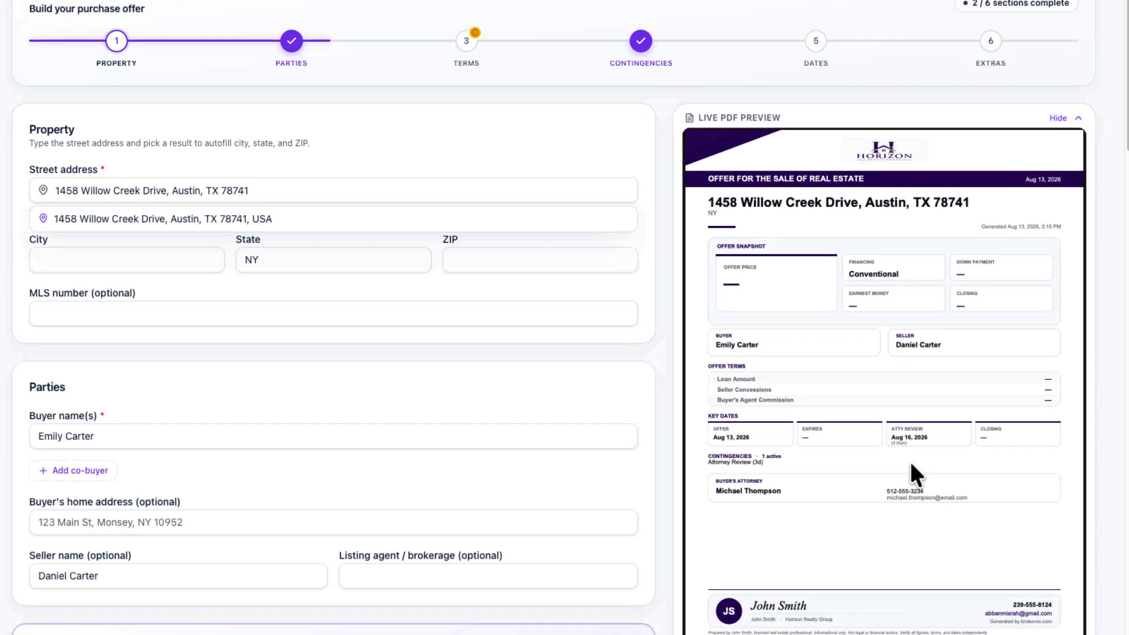
scroll(911, 462, "down", 3)
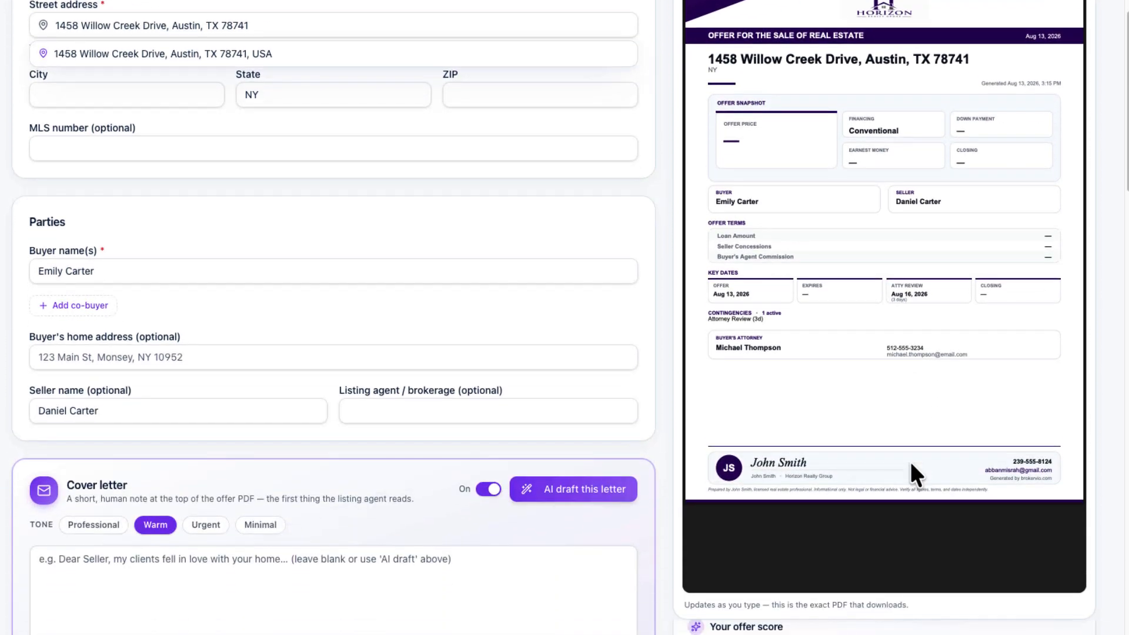
scroll(911, 461, "up", 5)
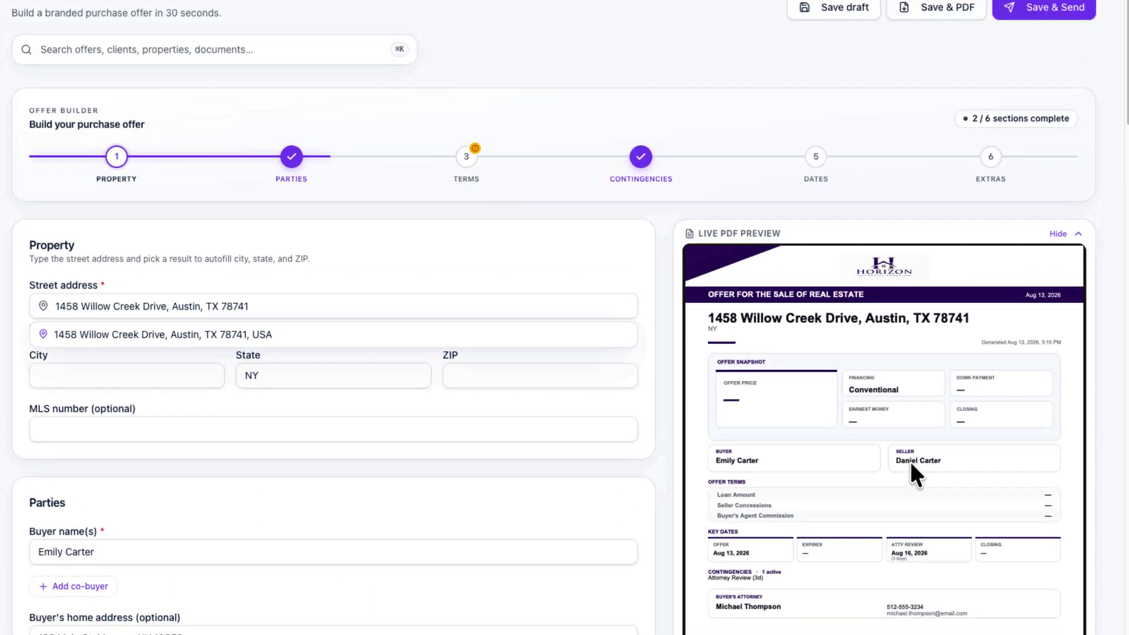